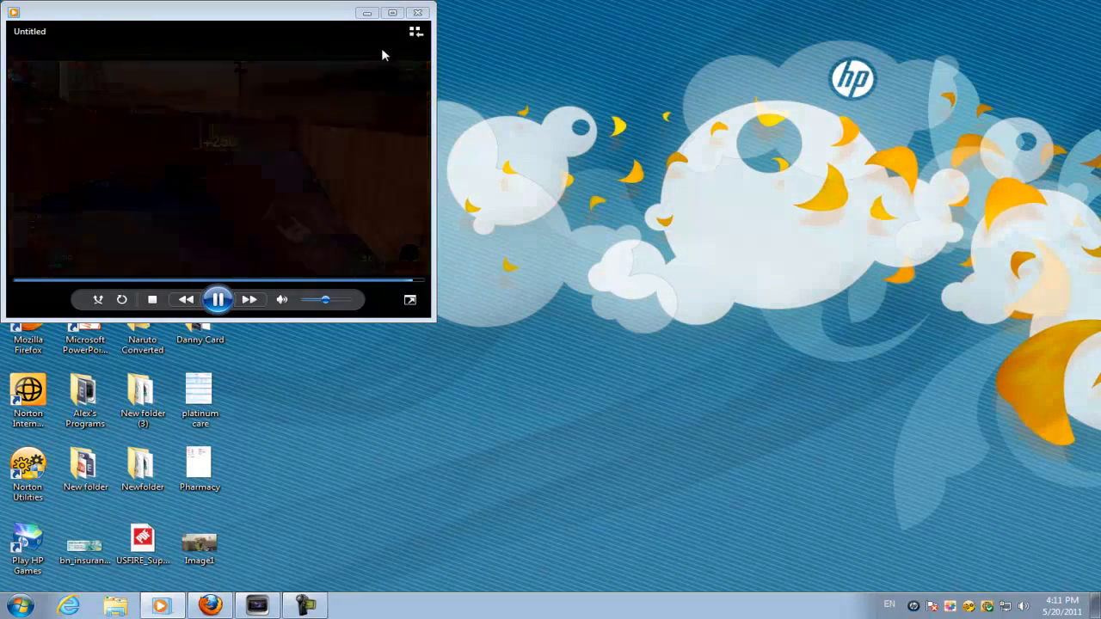
Replay the Untitled gameplay video to its end, then close Windows Media Player.
click(417, 13)
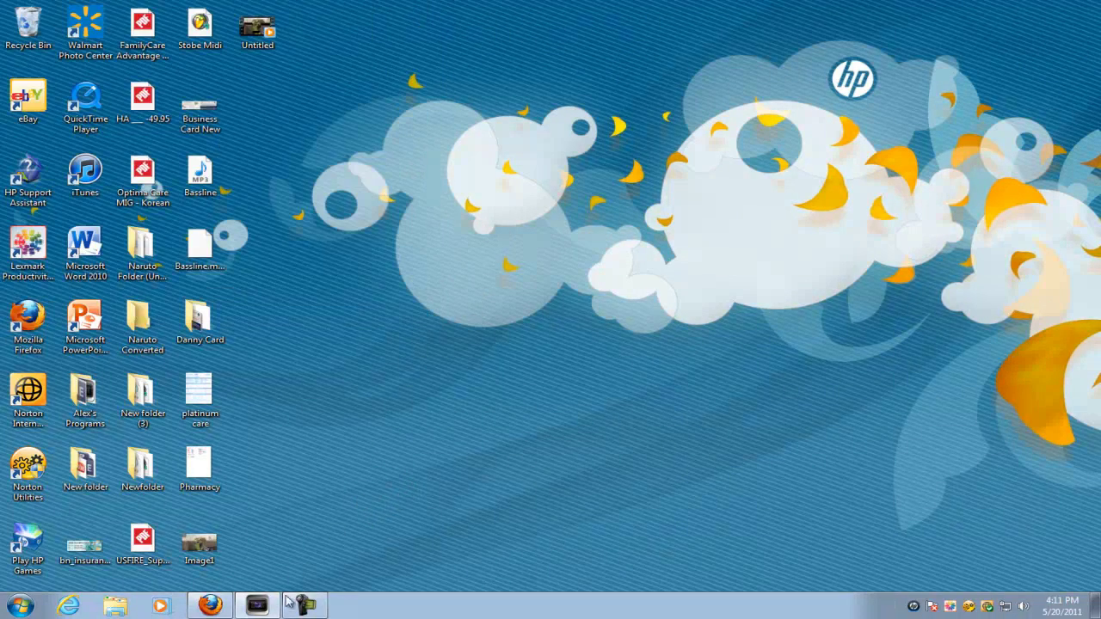
double_click(257, 25)
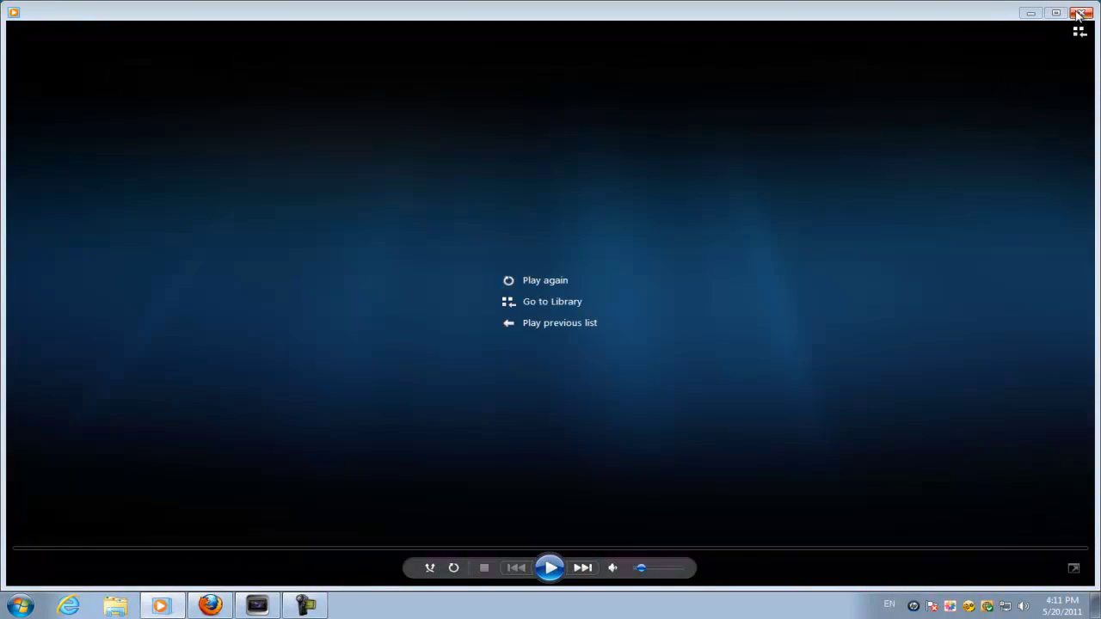
click(1081, 13)
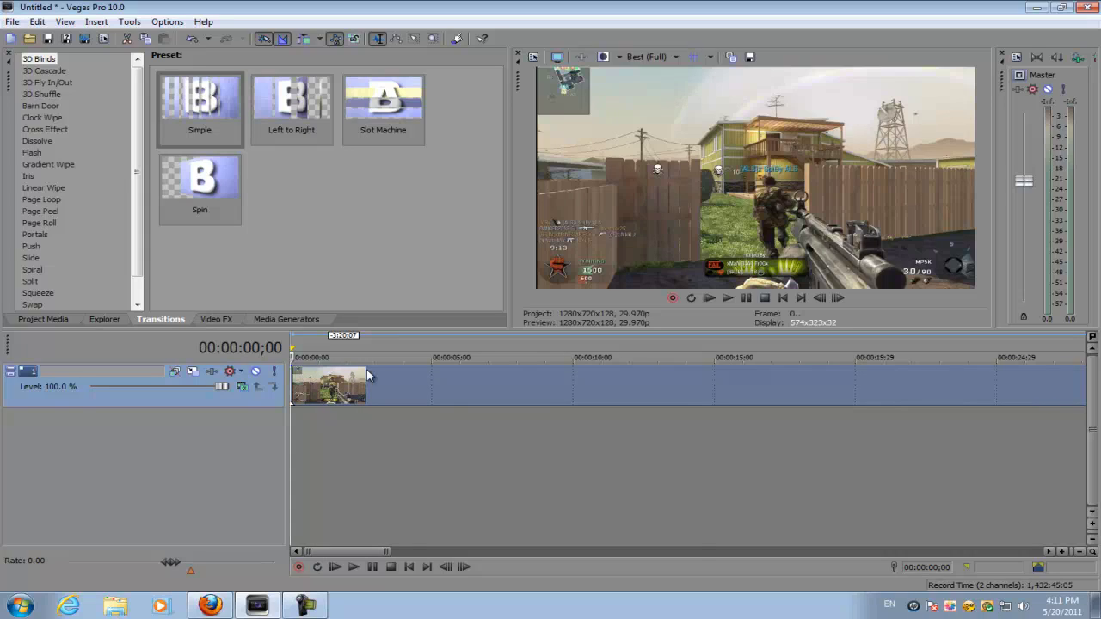
Zoom the Vegas Pro timeline out so the full gameplay clip length is visible.
scroll(367, 378, down, 5)
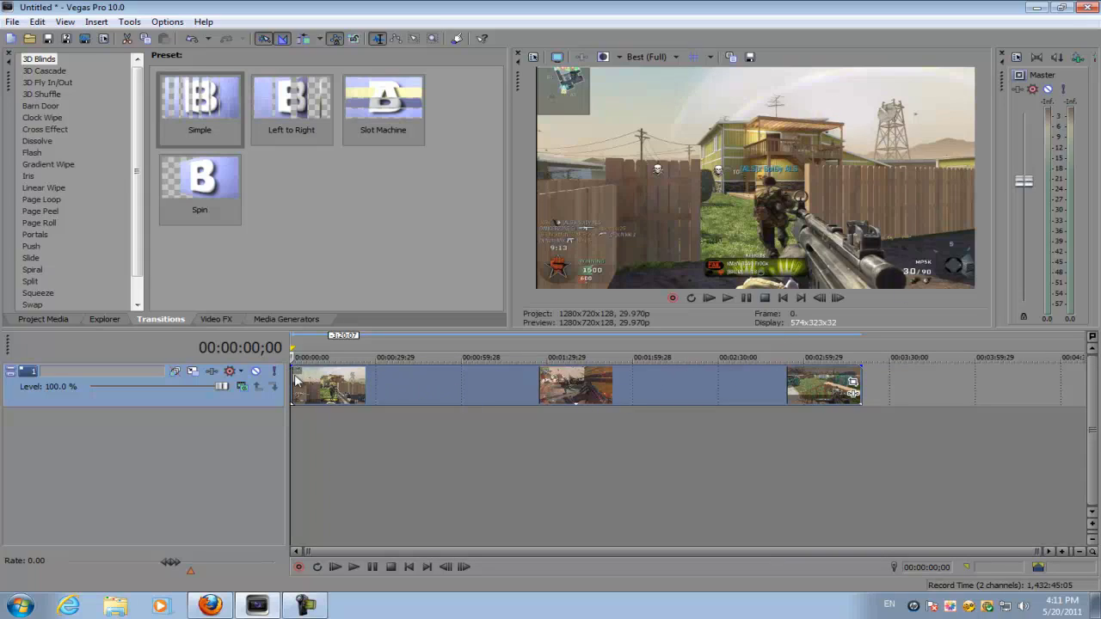
Confirm the project video template as HDV 720-30p (1280x720, 29.970 fps).
click(533, 57)
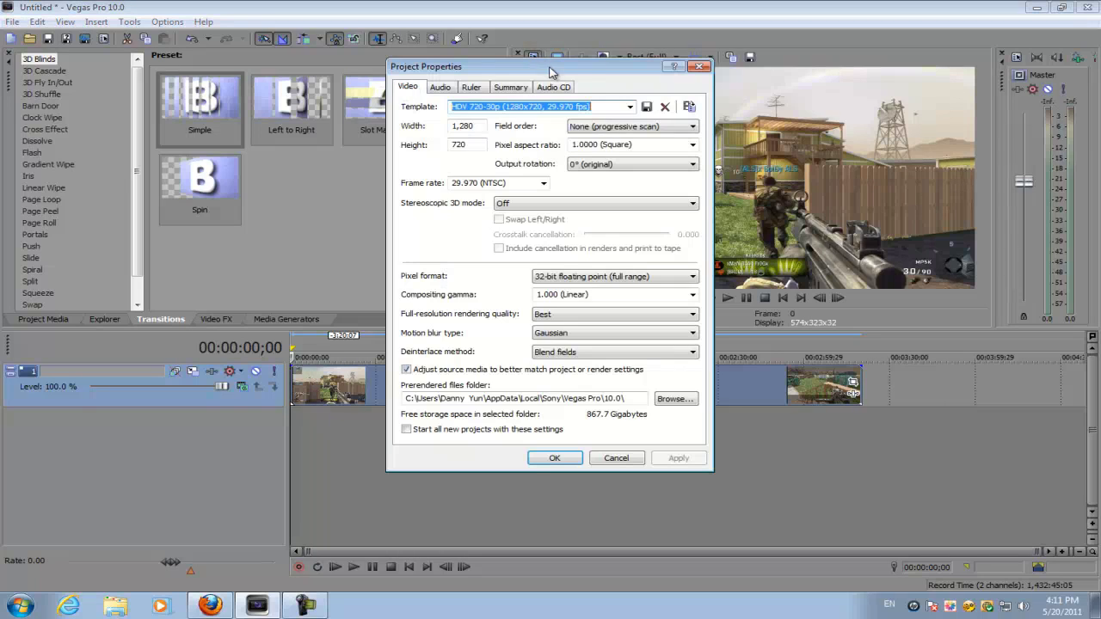
click(634, 108)
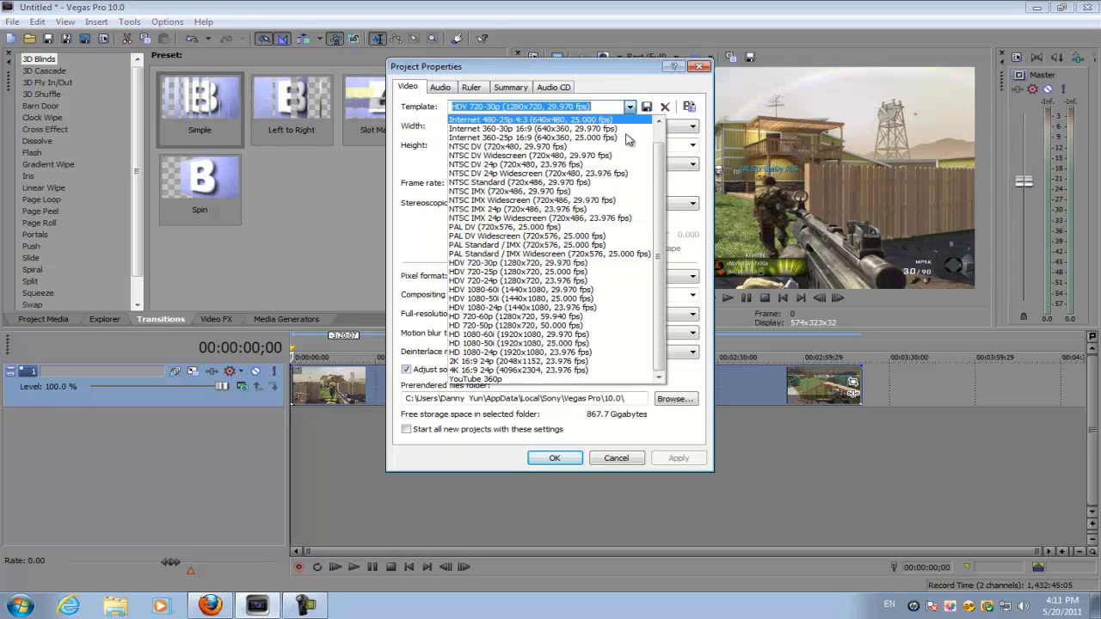
click(592, 264)
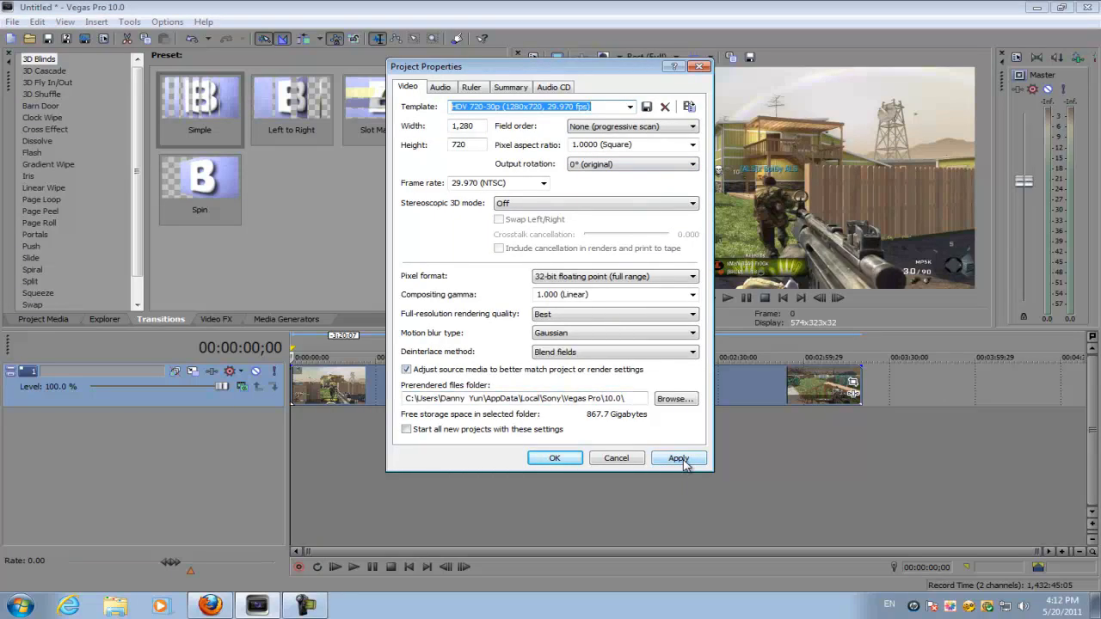
click(678, 459)
click(570, 464)
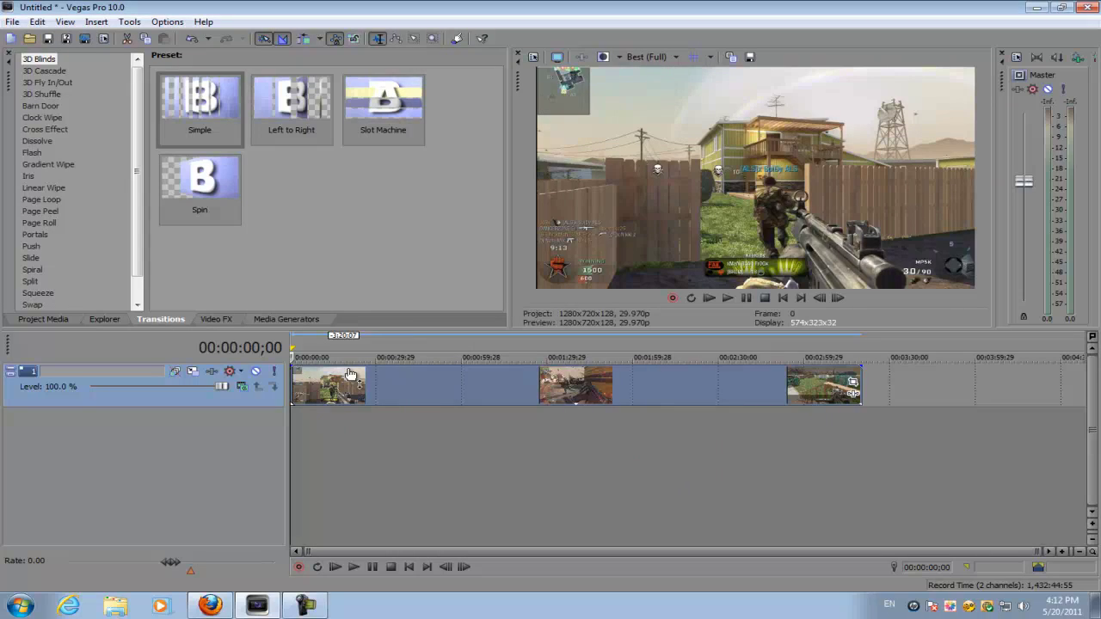
Scrub the clip around 30 seconds and one minute, then return the cursor to the timeline start.
click(375, 375)
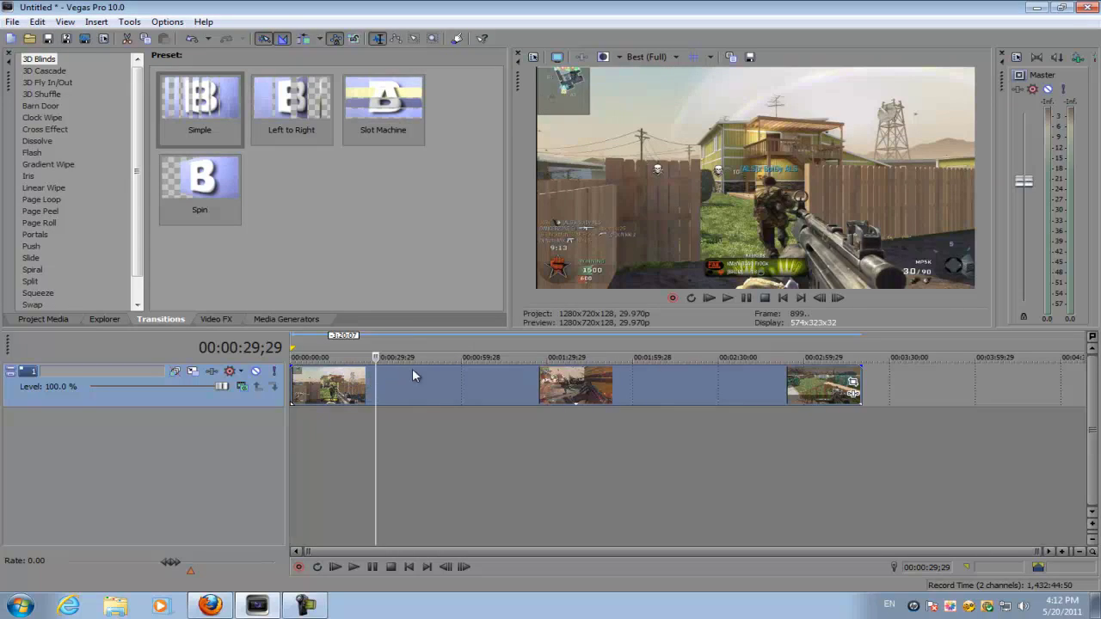
click(470, 381)
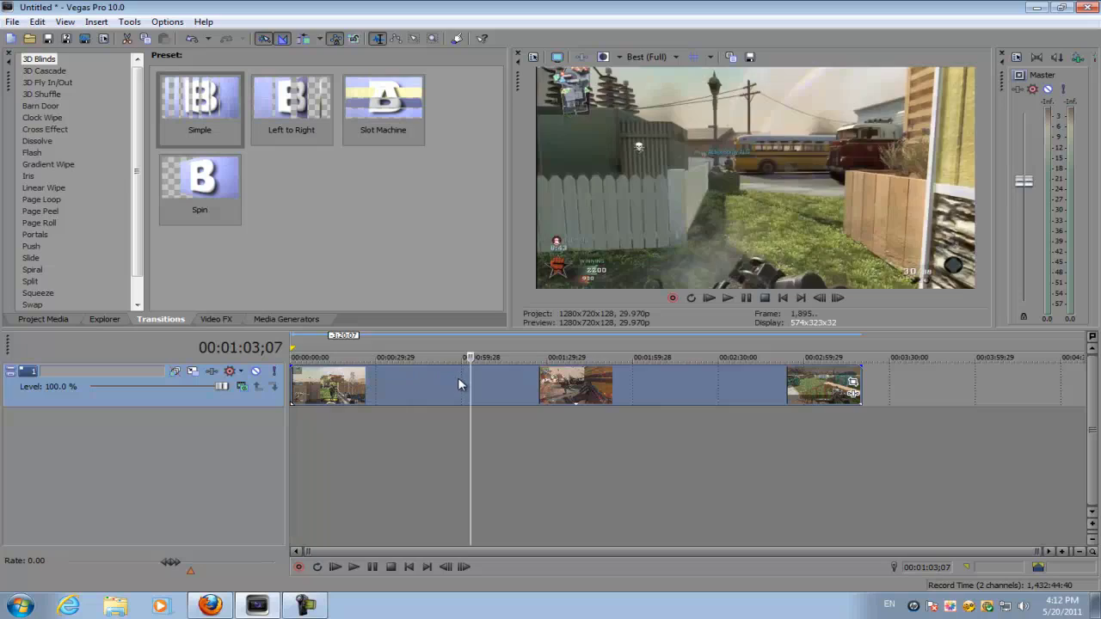
click(460, 385)
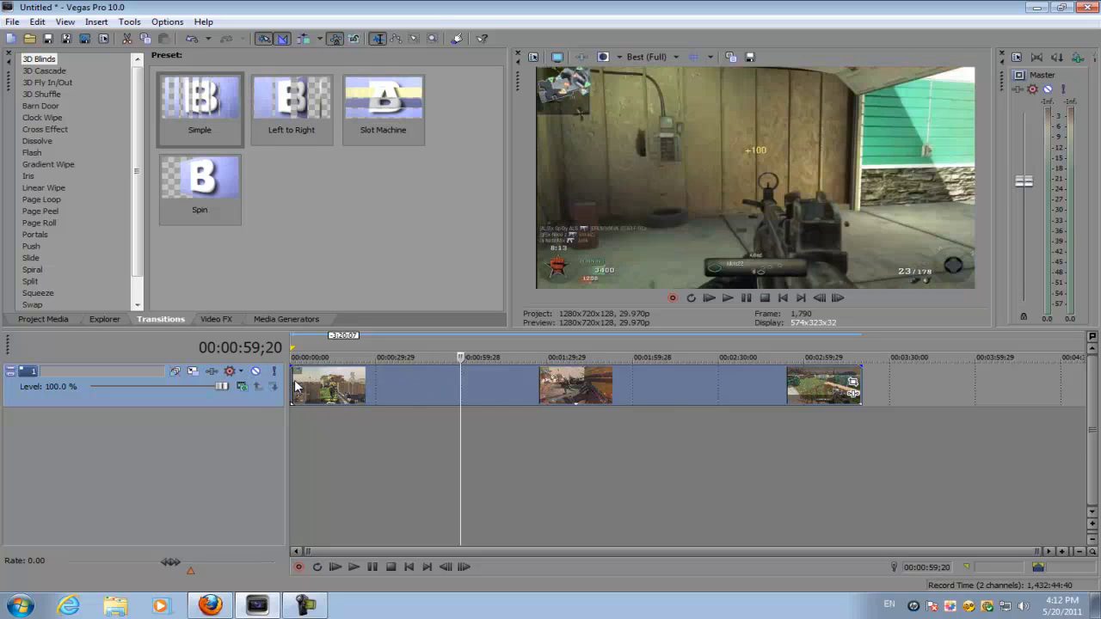
click(292, 384)
scroll(431, 406, up, 4)
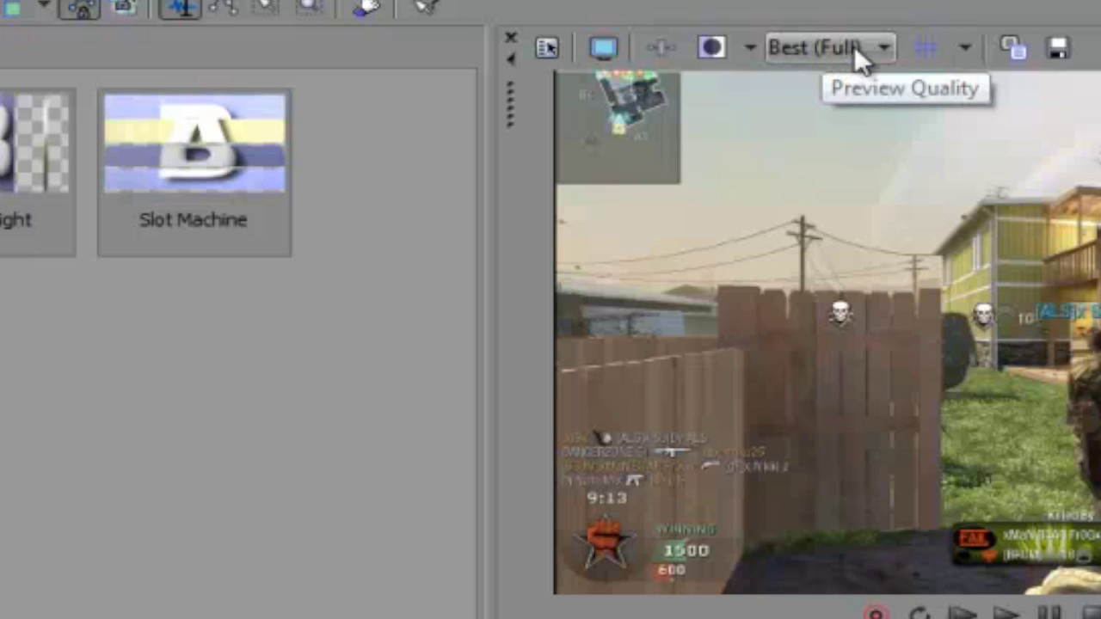
Keep preview quality at Best (Full) and save the opening frame as snapshot Image2.jpg.
click(854, 45)
mouse_move(889, 185)
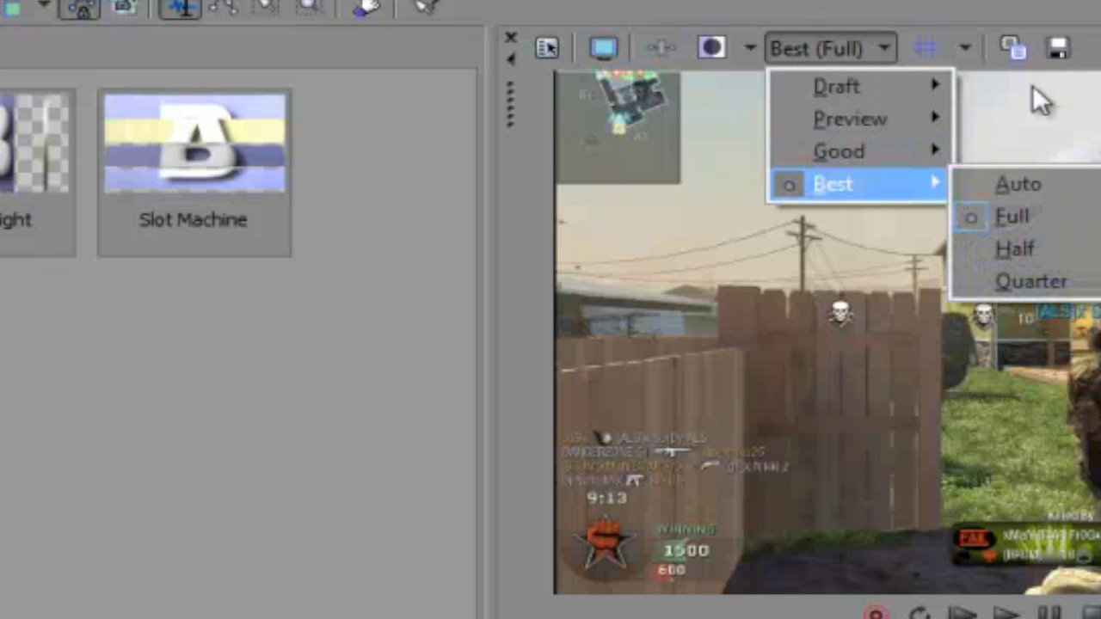
click(1086, 54)
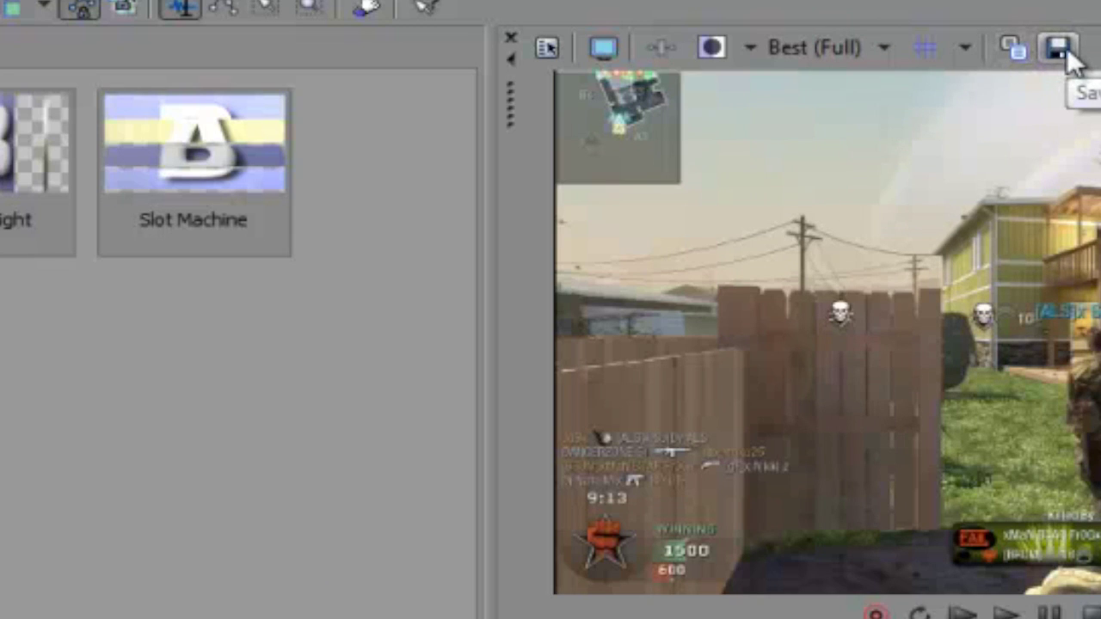
click(1060, 50)
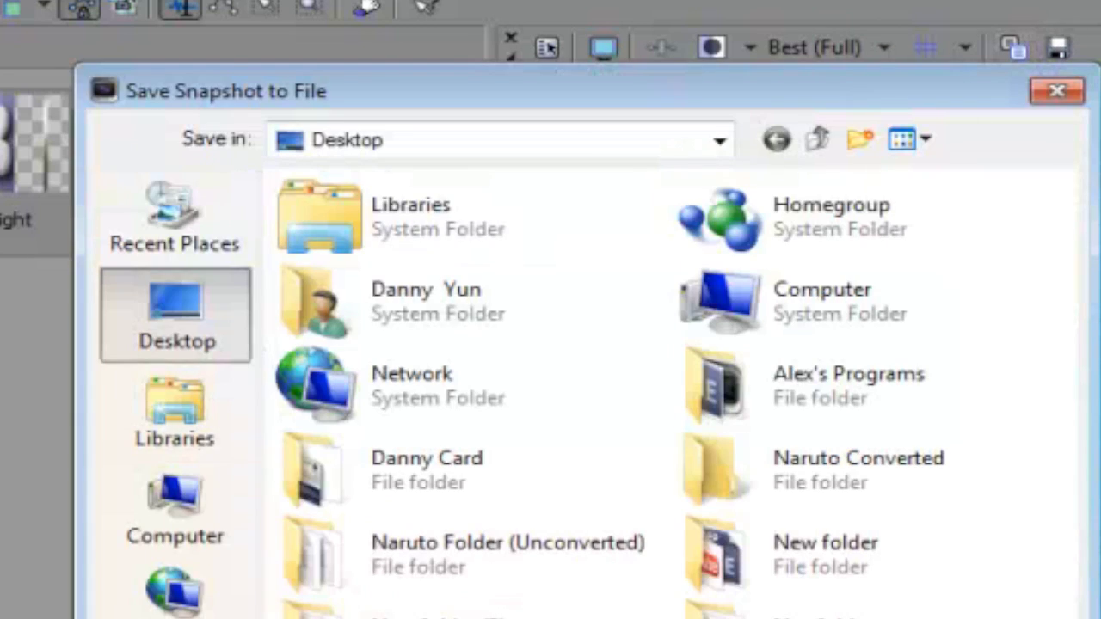
key(Return)
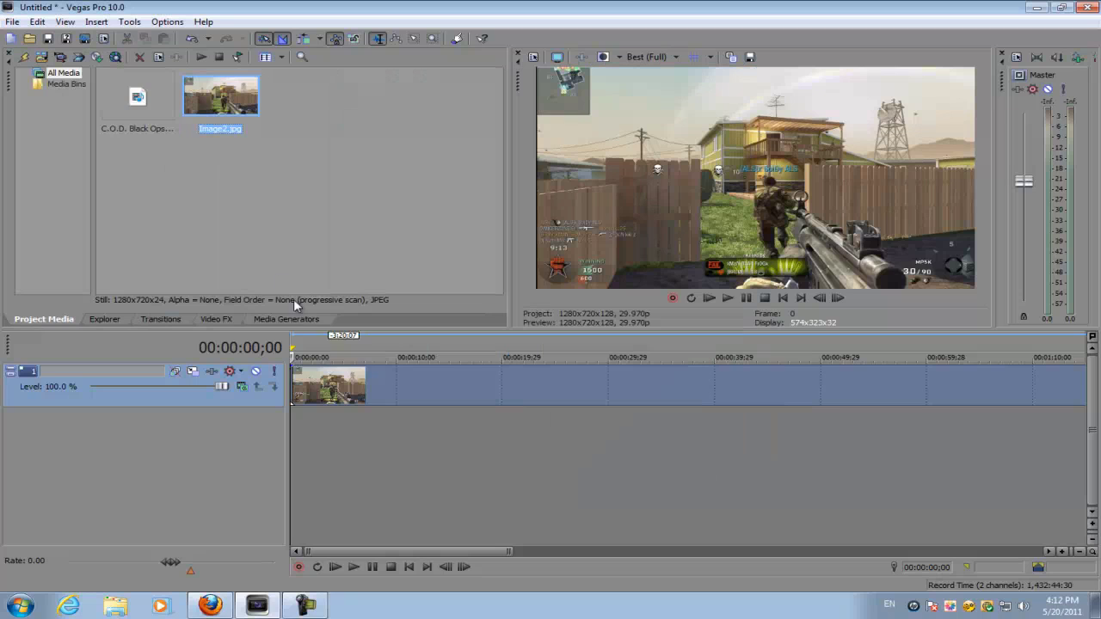
Place Image2.jpg at the timeline start with the gameplay clip butted against its end.
drag(335, 389, 536, 389)
drag(220, 96, 293, 378)
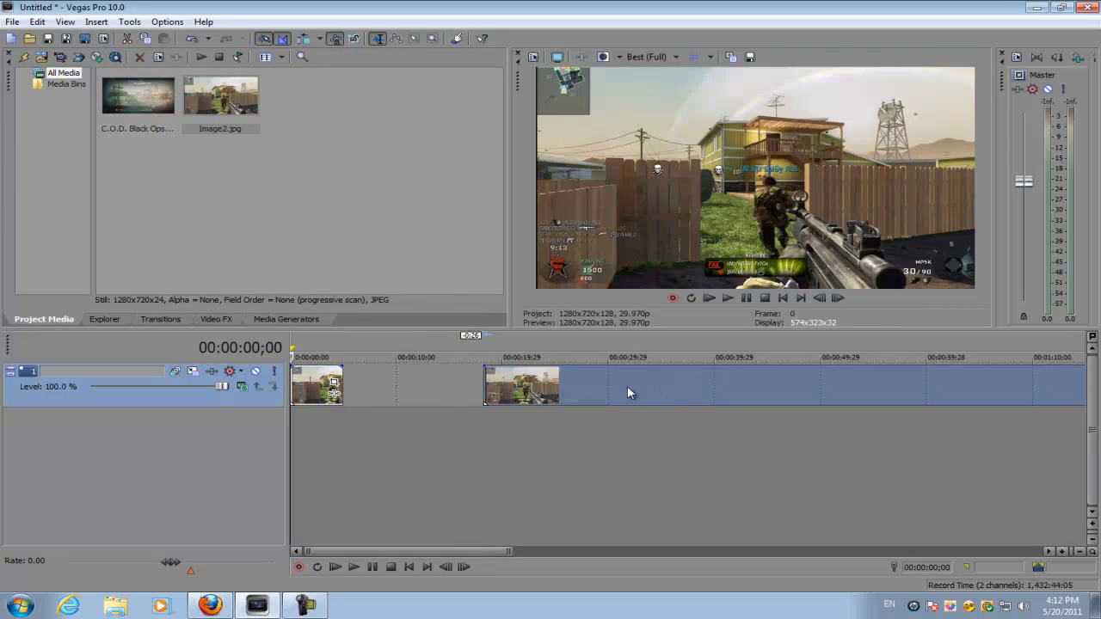
key(Delete)
drag(542, 391, 533, 394)
click(331, 381)
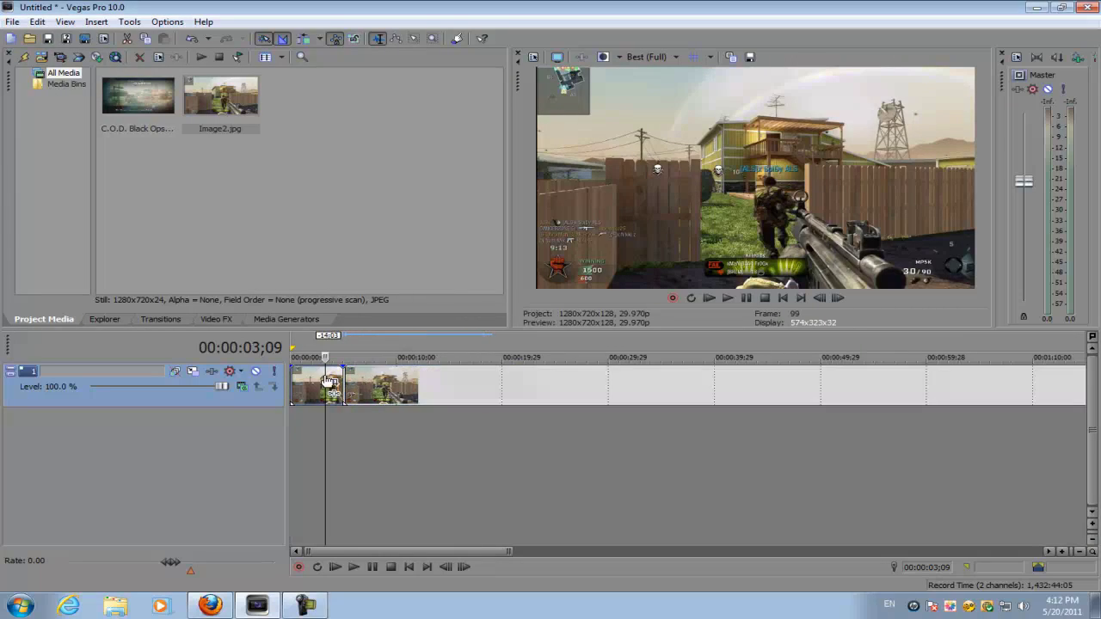
scroll(412, 386, up, 5)
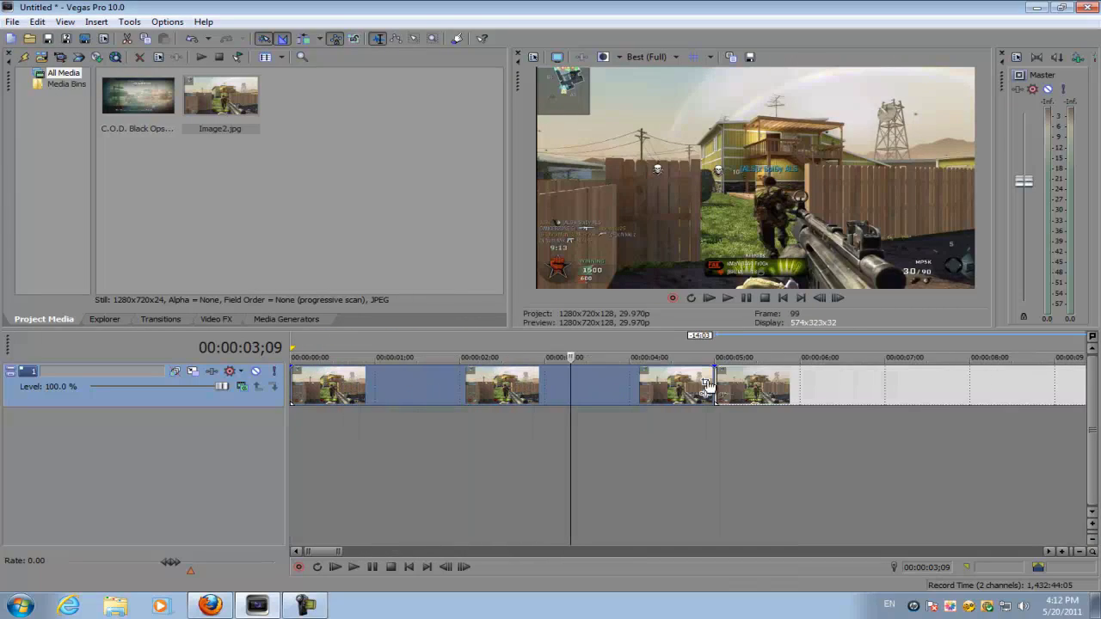
Trim the Image2.jpg event to end at 00:00:03;00 and snap the gameplay clip against it.
drag(707, 392, 584, 413)
click(547, 379)
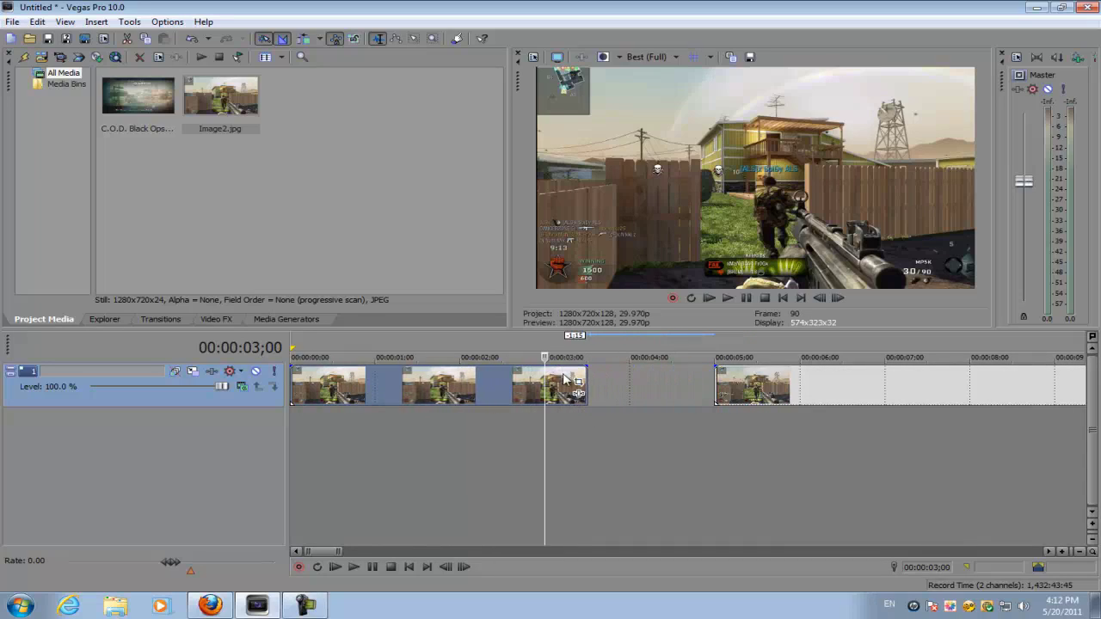
scroll(673, 378, up, 3)
drag(784, 375, 583, 394)
scroll(653, 411, down, 5)
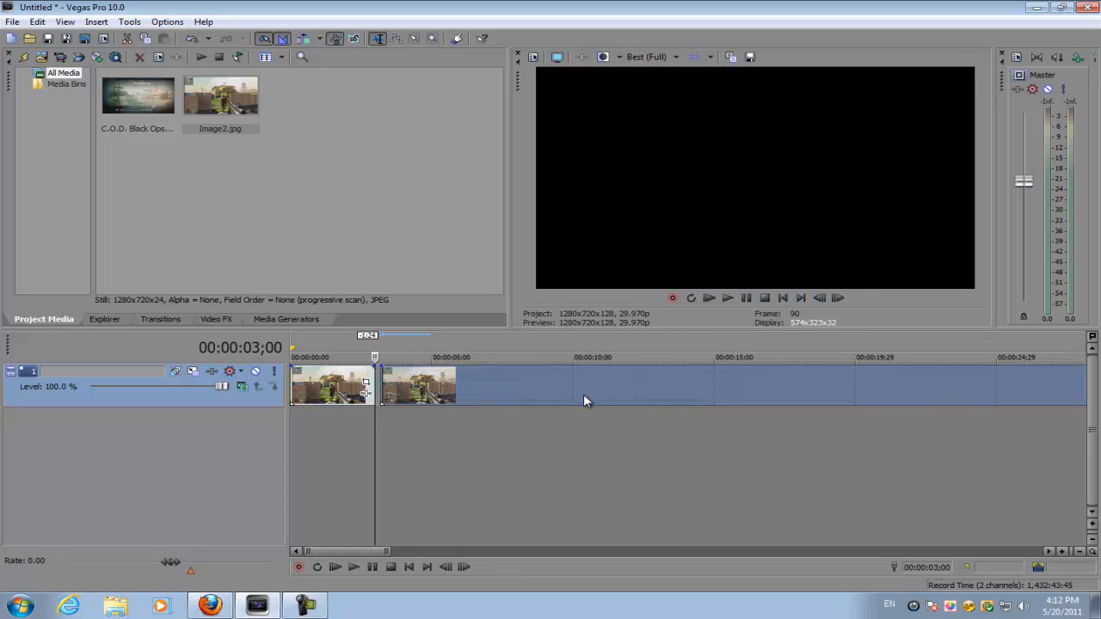
drag(409, 389, 402, 389)
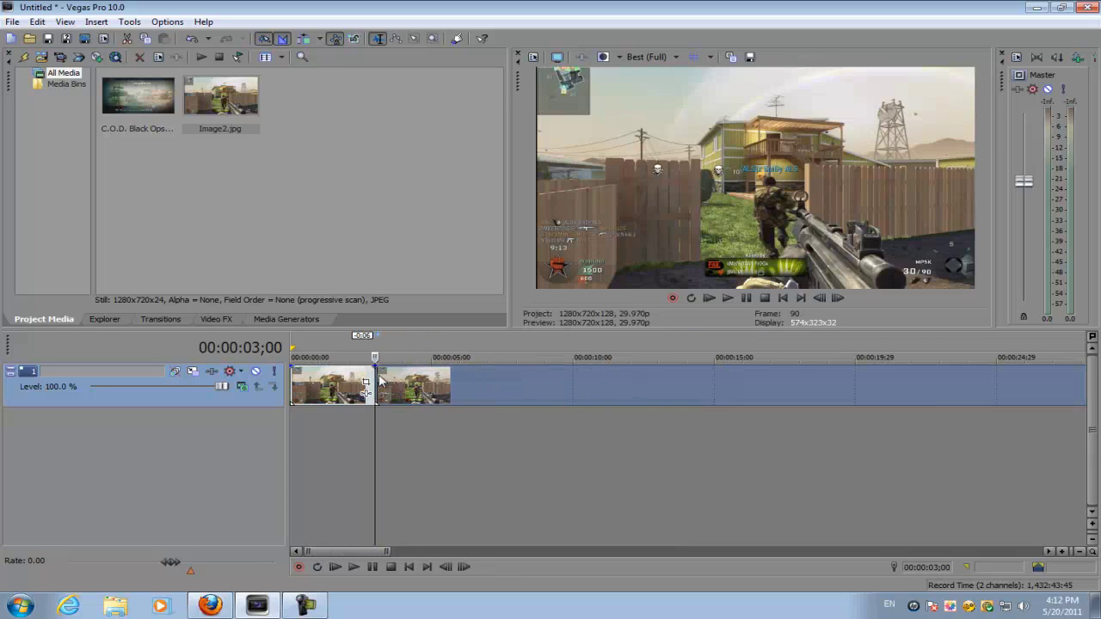
scroll(654, 371, up, 3)
click(677, 379)
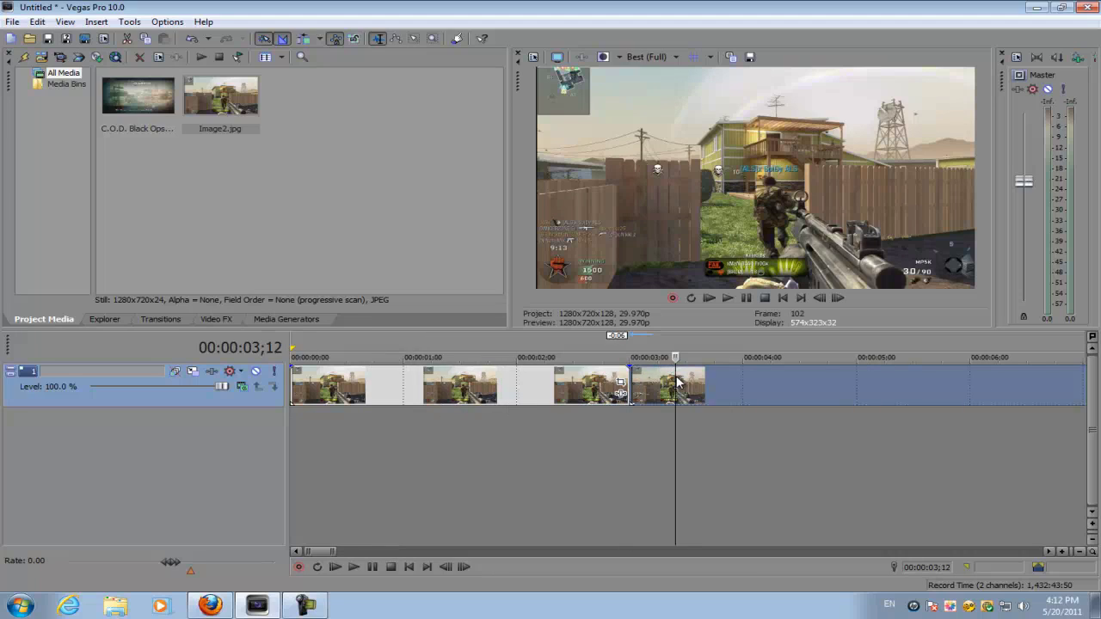
click(519, 391)
Add three more video tracks so the project has four video tracks.
right_click(625, 445)
click(576, 456)
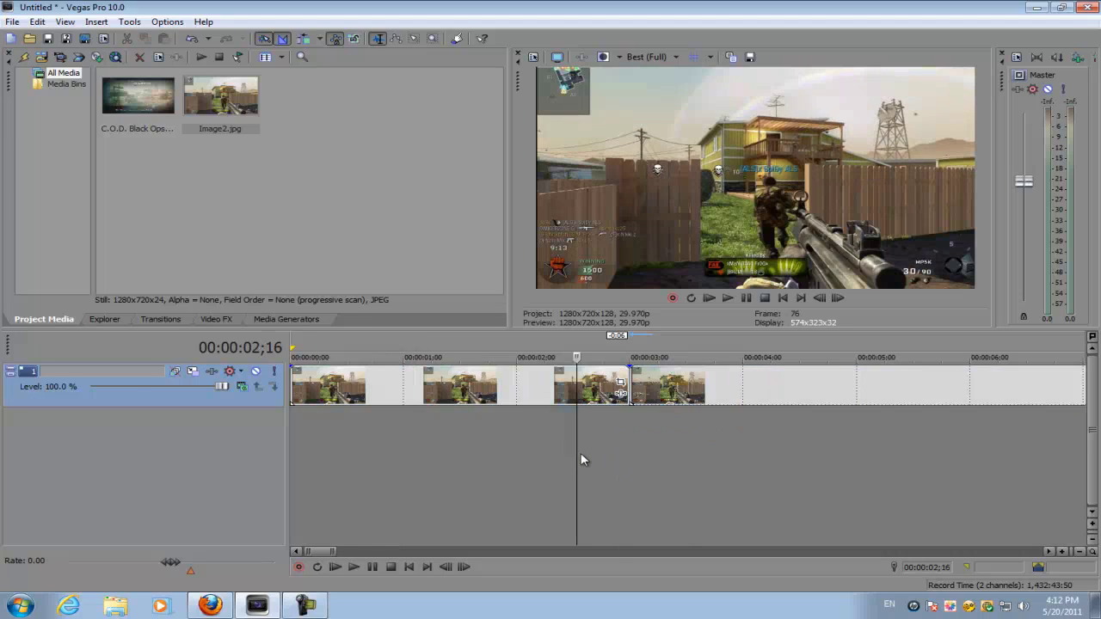
right_click(619, 464)
click(633, 500)
right_click(630, 493)
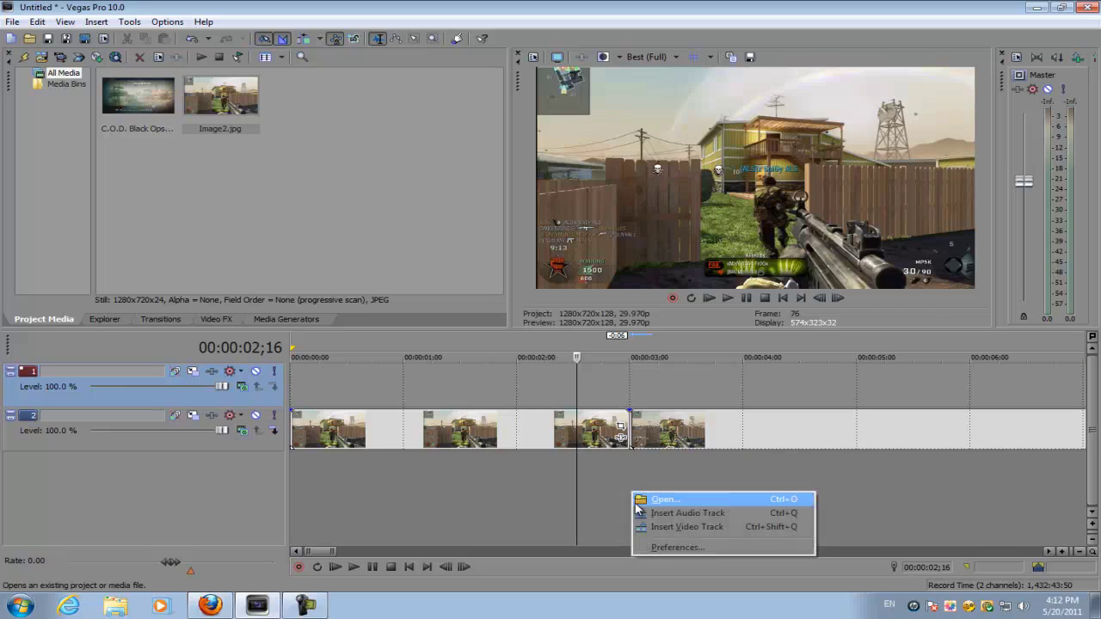
click(647, 522)
right_click(646, 514)
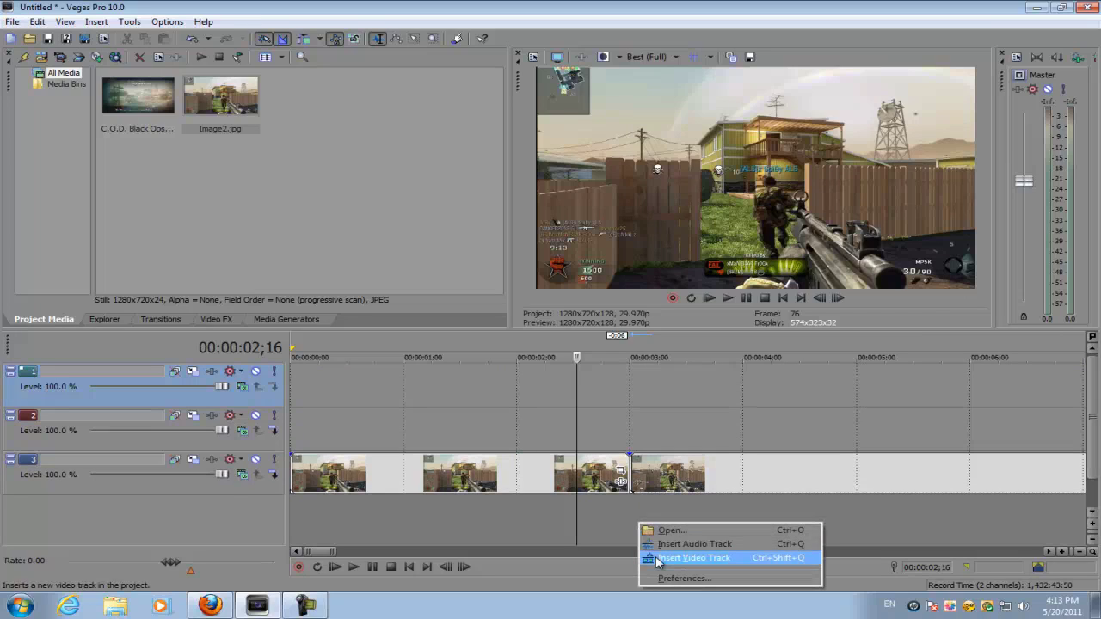
click(653, 550)
Enlarge the timeline area and select the Image2 event on track 4.
click(491, 441)
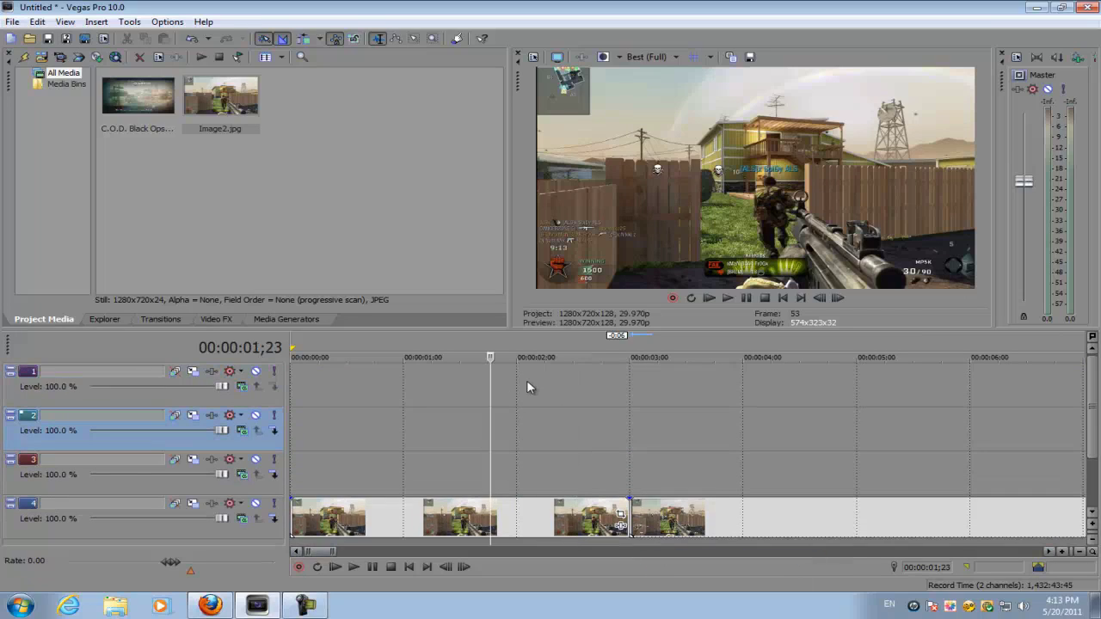
click(525, 387)
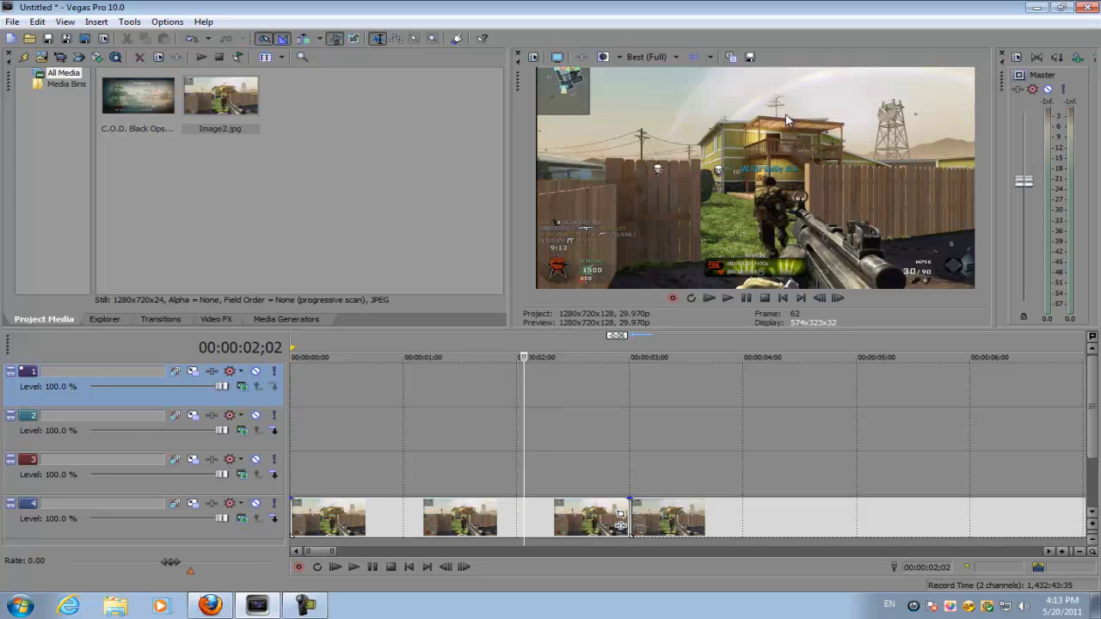
drag(678, 328, 678, 287)
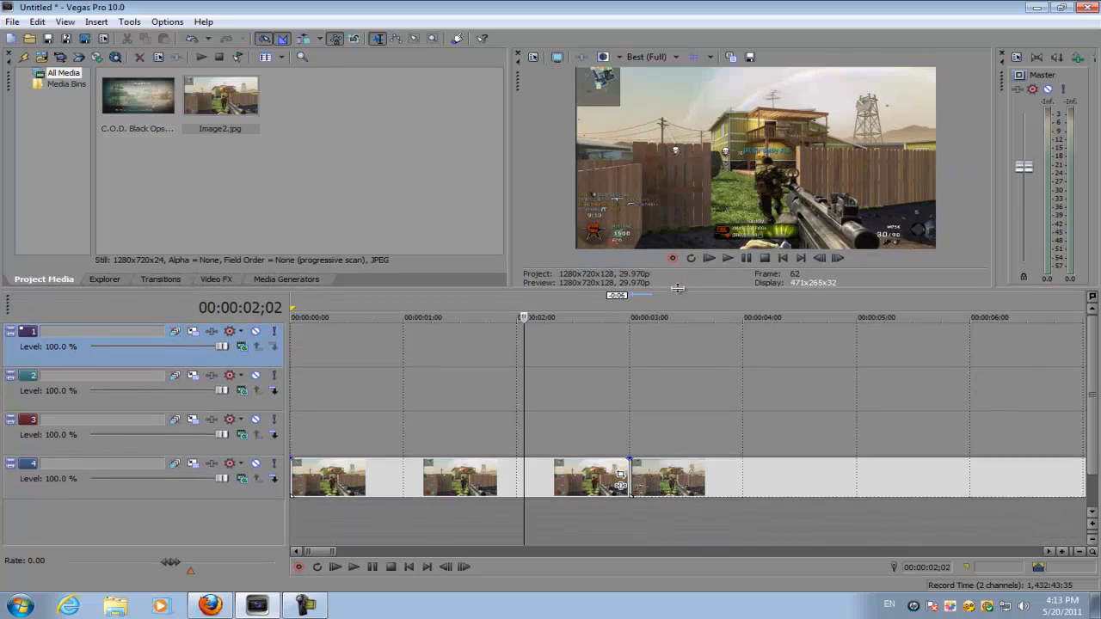
double_click(318, 483)
Play the project and step the playhead frame by frame to pick offsets near ;20.
key(space)
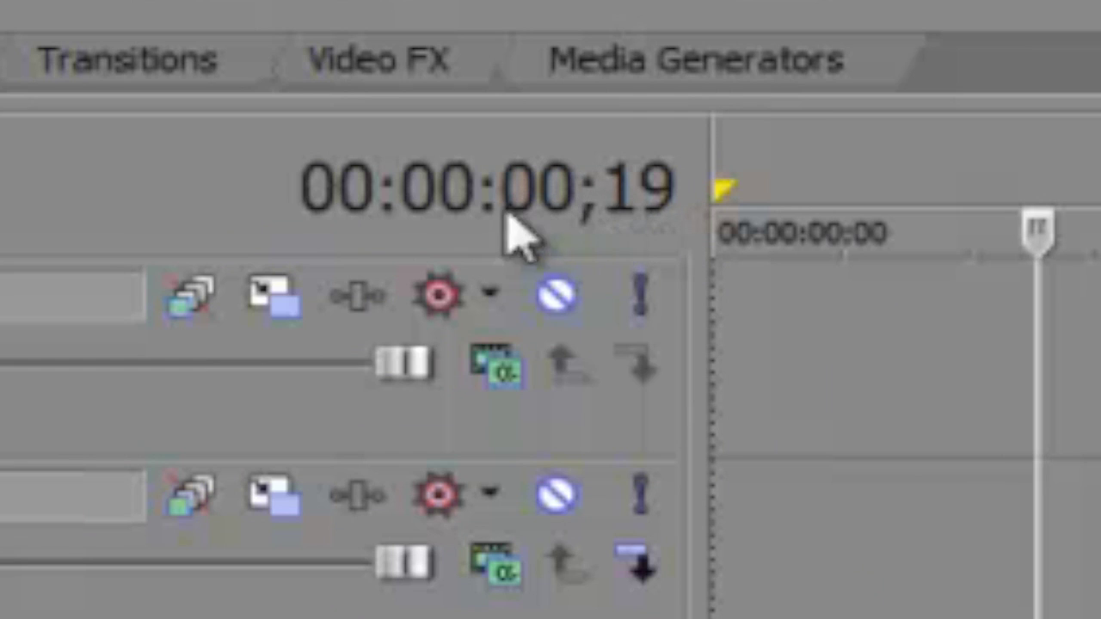
key(Left)
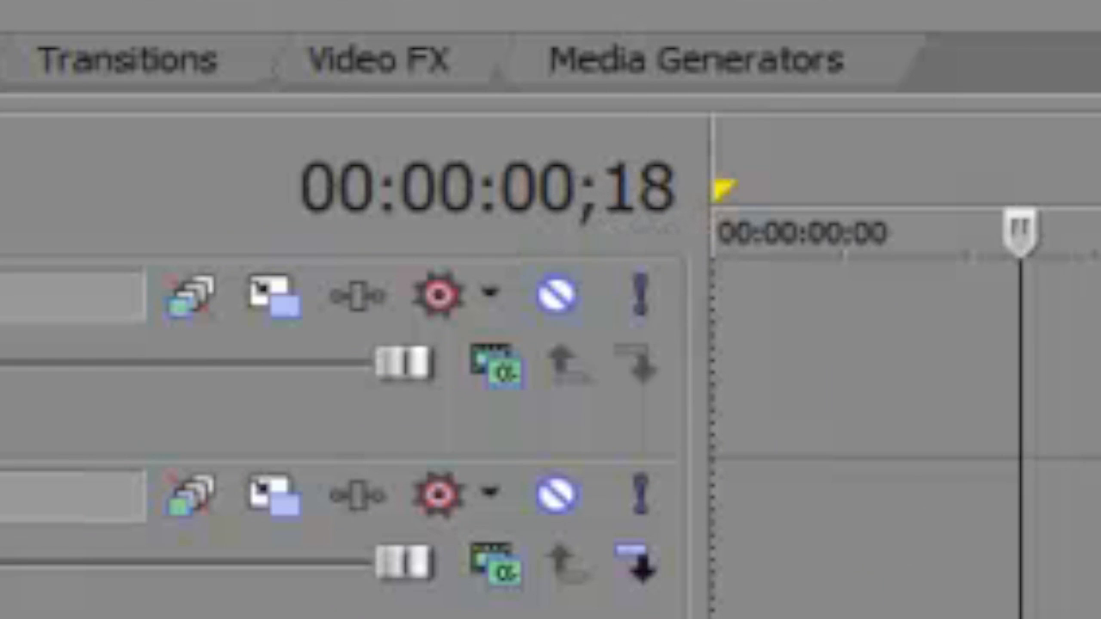
key(Up)
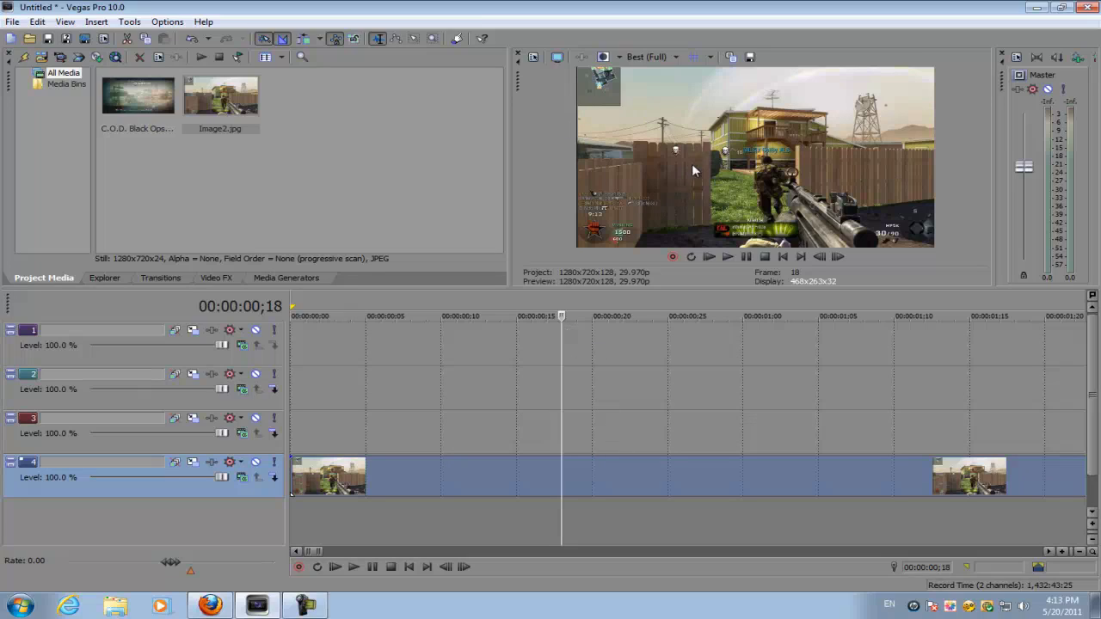
click(518, 478)
click(552, 476)
click(564, 474)
click(577, 479)
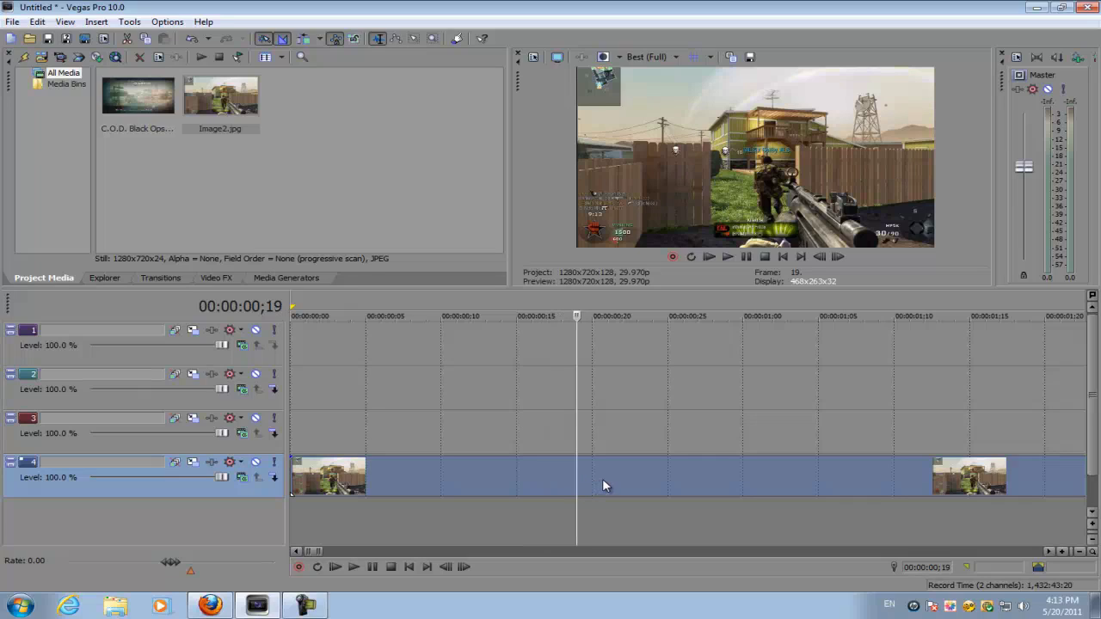
click(607, 479)
click(592, 480)
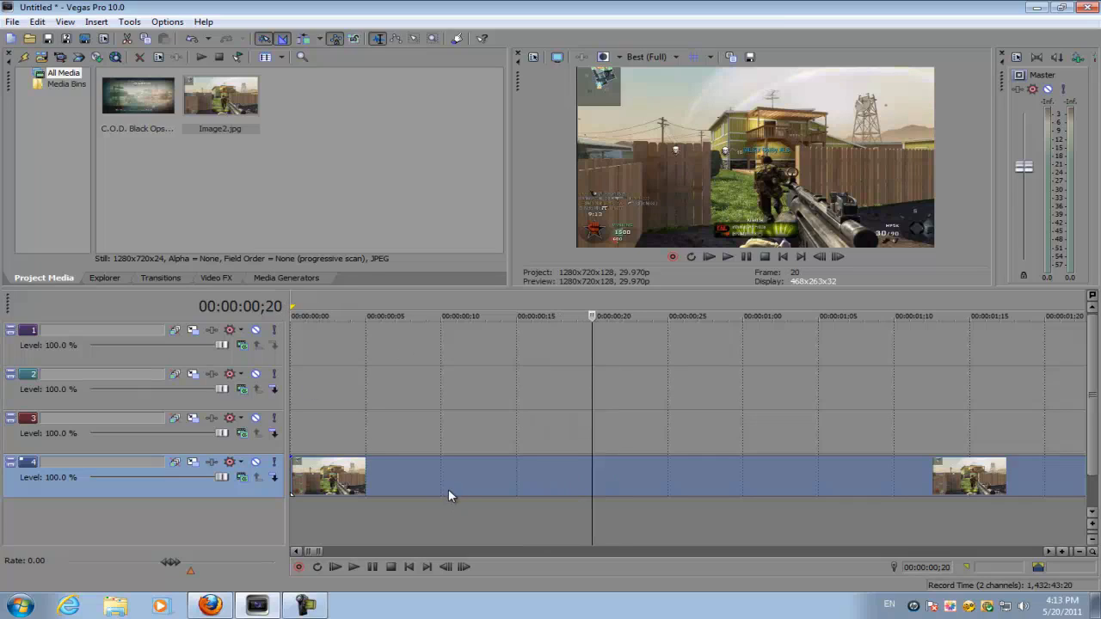
scroll(424, 484, down, 2)
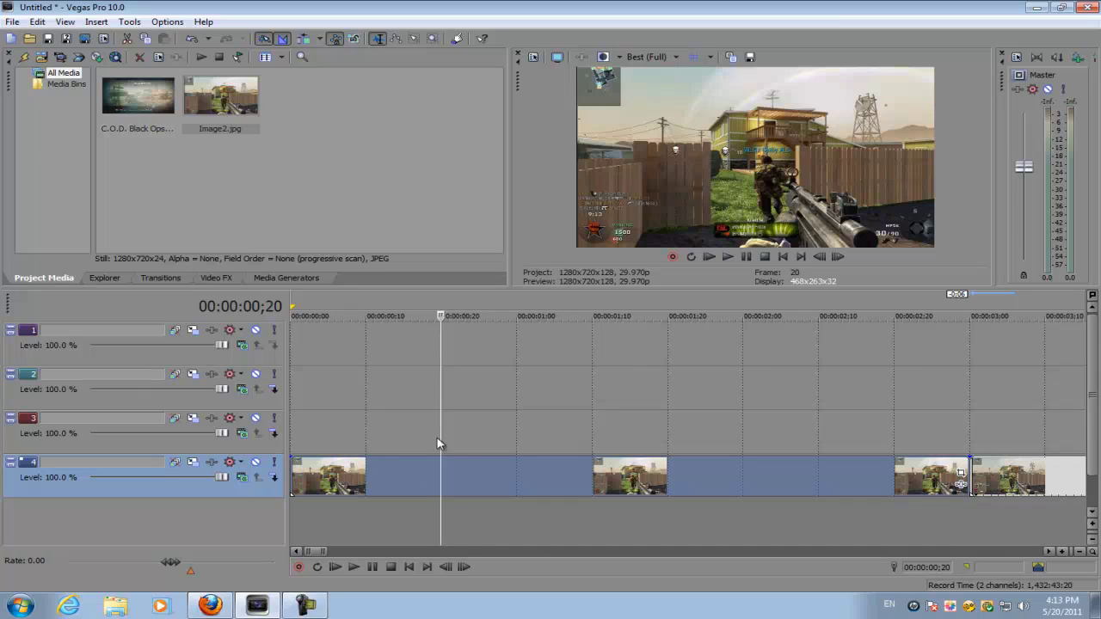
click(365, 477)
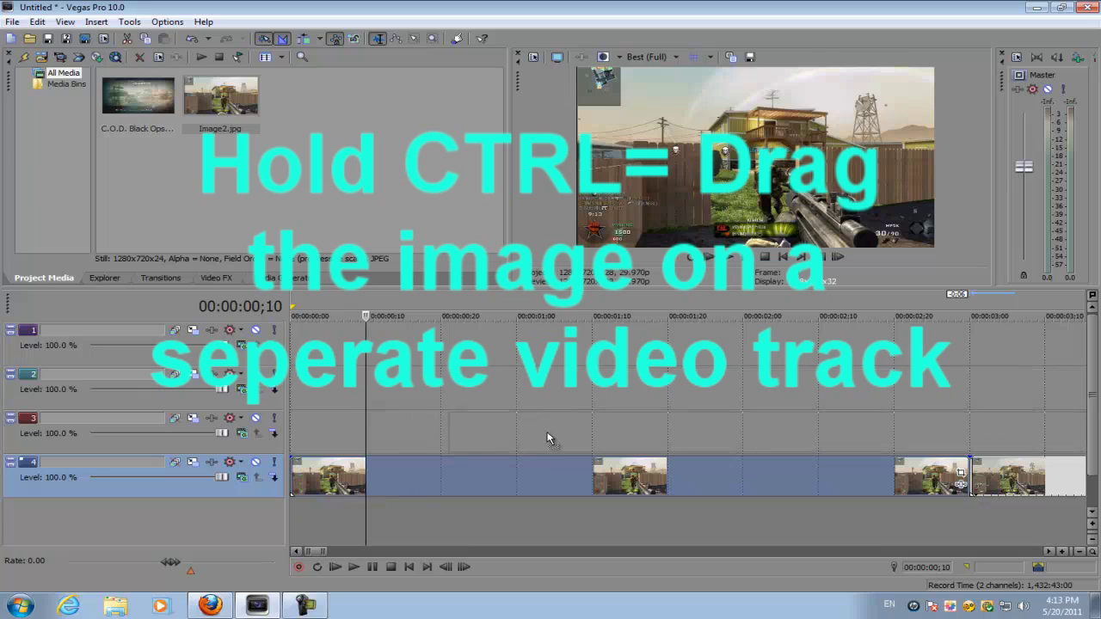
Ctrl-drag a copy of the image event onto track 3 at about ;20, nudged slightly later.
drag(297, 477, 435, 434)
click(443, 430)
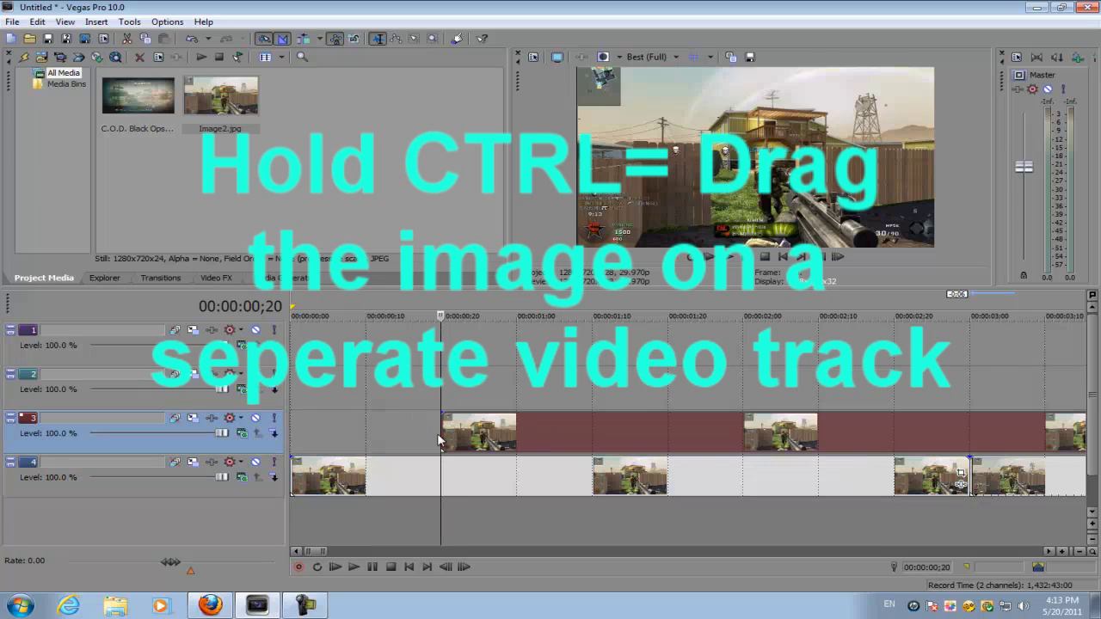
scroll(441, 437, down, 3)
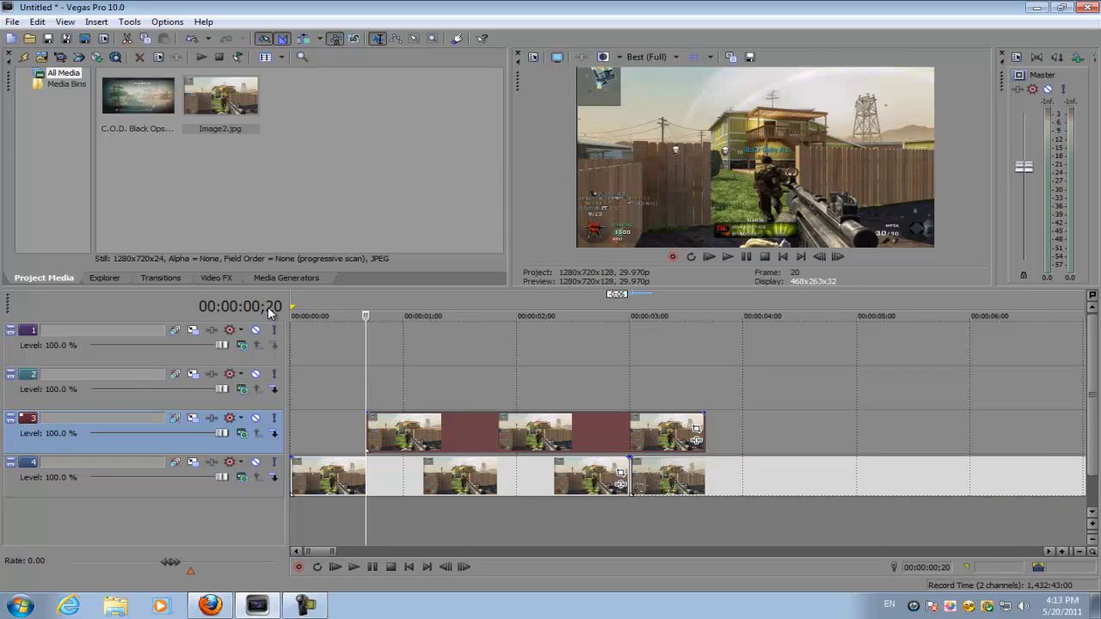
mouse_move(397, 427)
mouse_down()
mouse_move(434, 430)
mouse_move(394, 440)
mouse_up()
Paste a copy of the image event onto track 2 at 1;06.
click(411, 437)
click(403, 433)
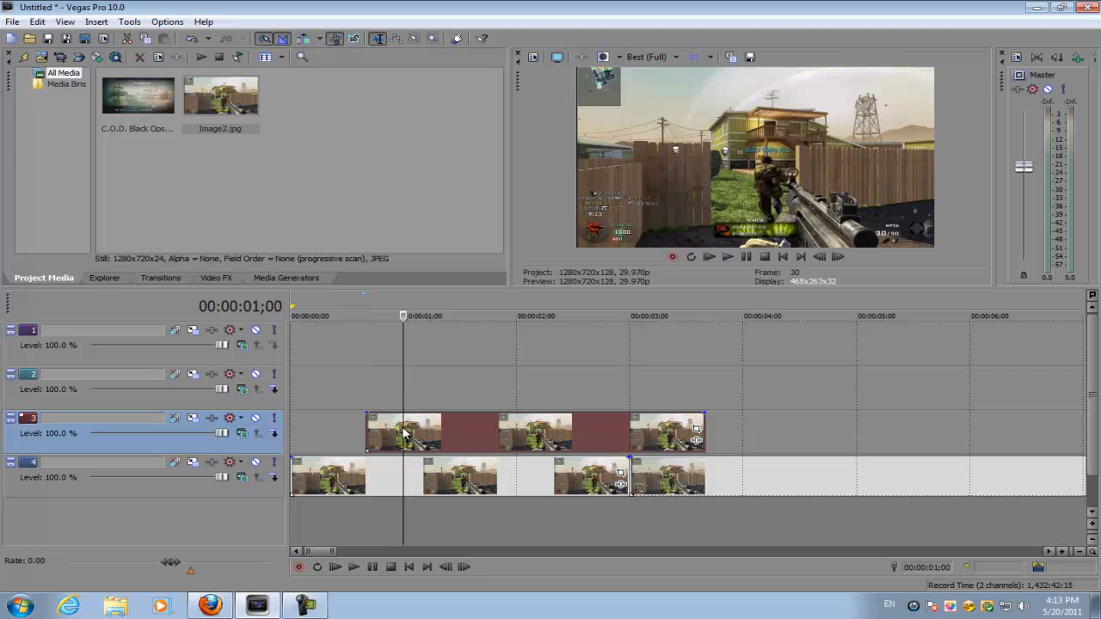
scroll(516, 430, up, 3)
scroll(582, 429, down, 2)
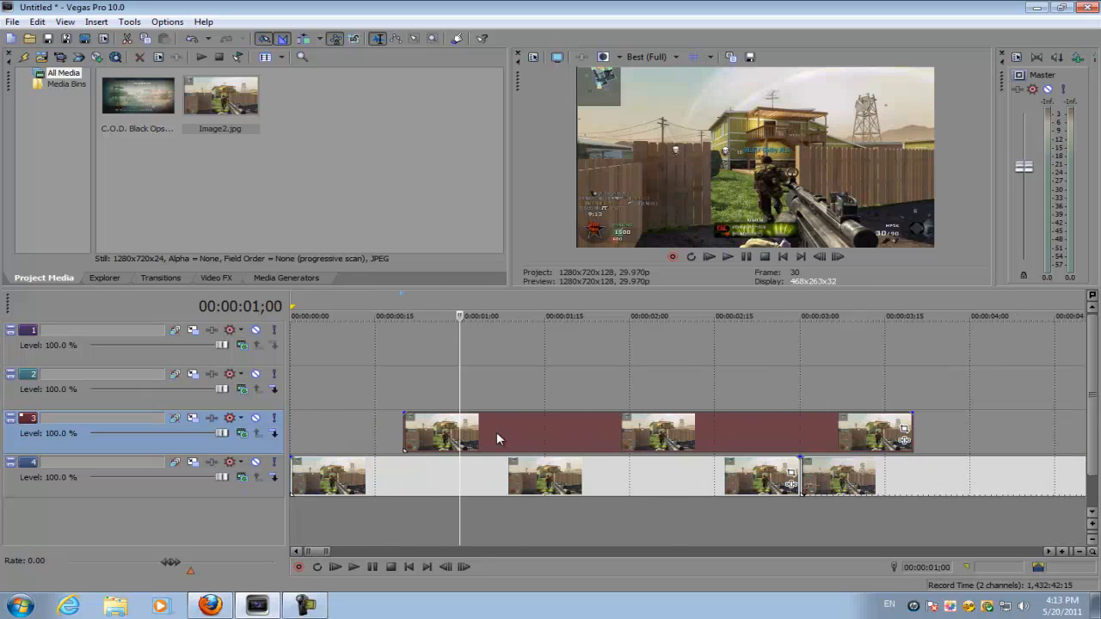
click(497, 437)
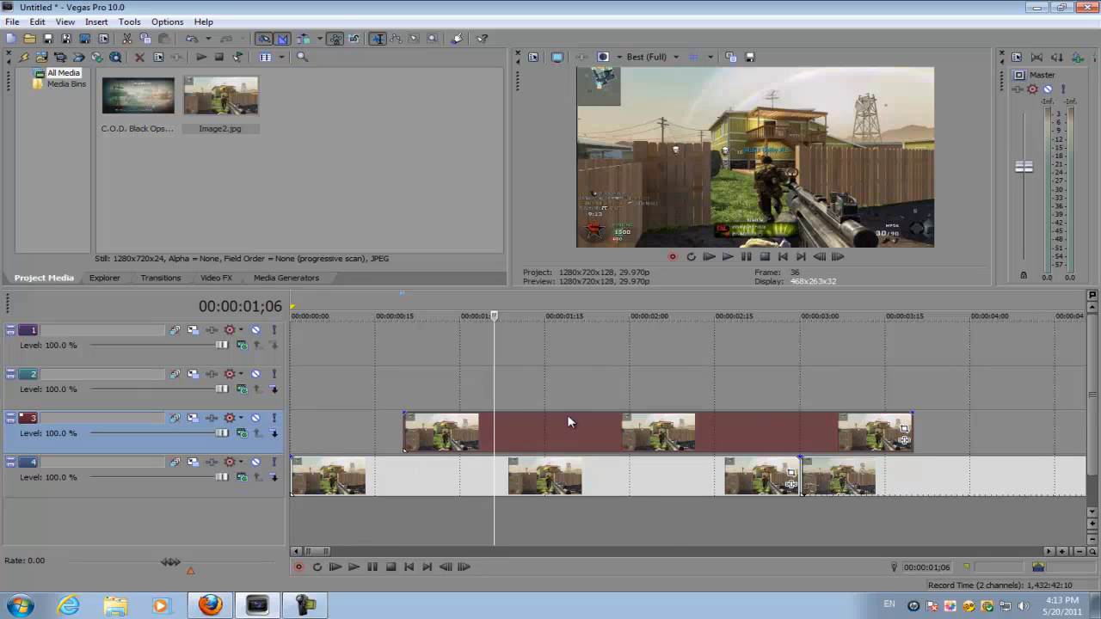
key(ctrl+v)
Copy the events up onto track 1 later in time and delete the extra copy on track 2.
scroll(639, 391, down, 2)
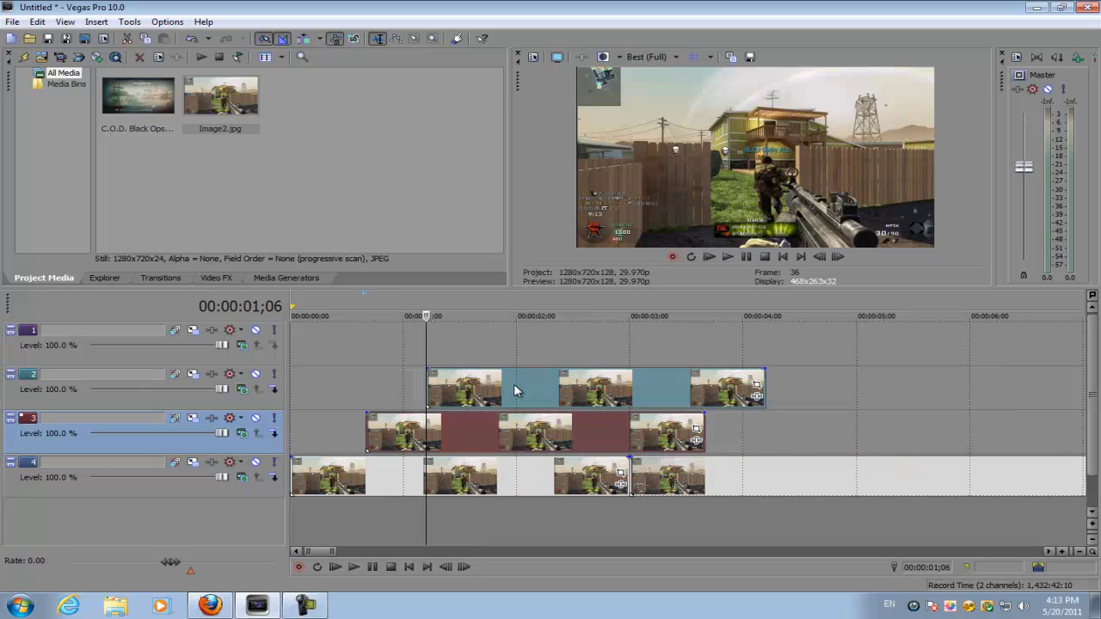
drag(513, 387, 900, 372)
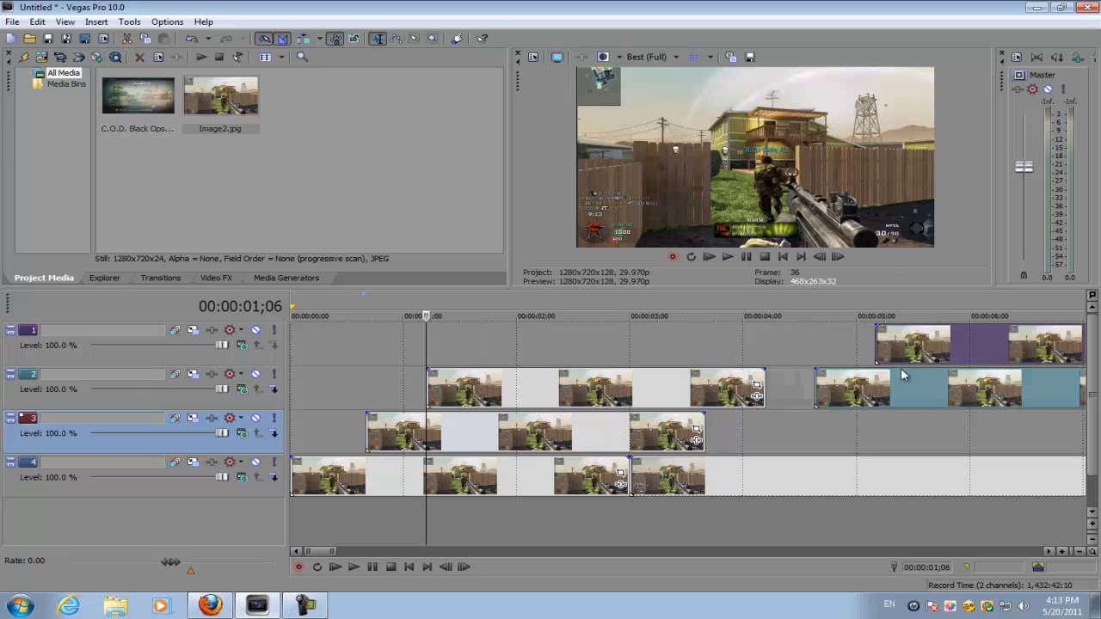
right_click(891, 380)
click(872, 387)
right_click(873, 387)
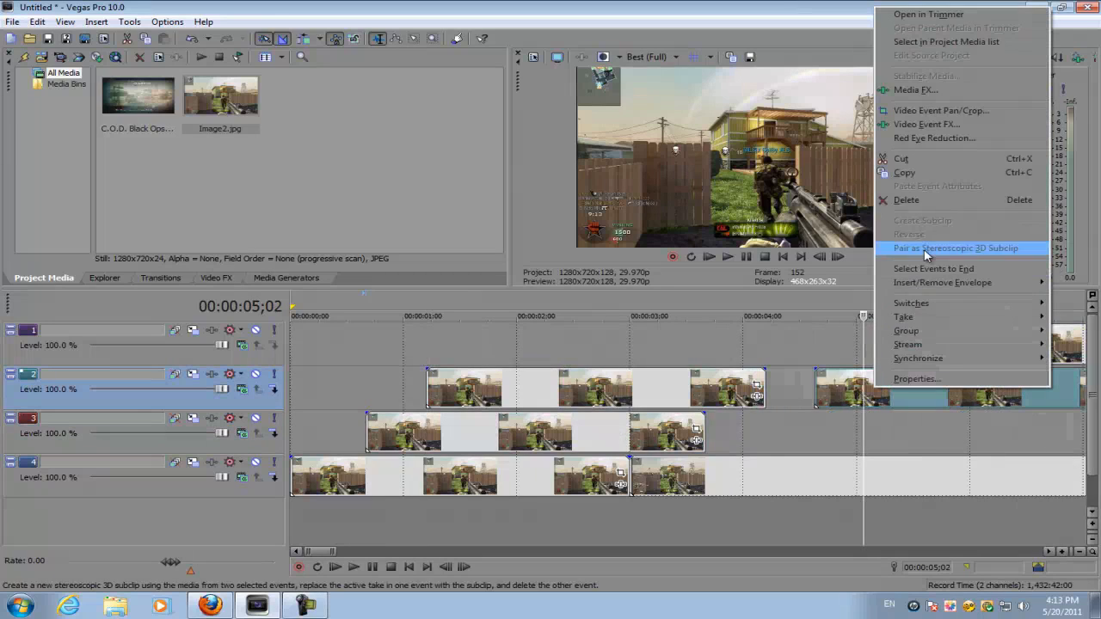
click(920, 202)
drag(927, 368, 577, 358)
click(917, 358)
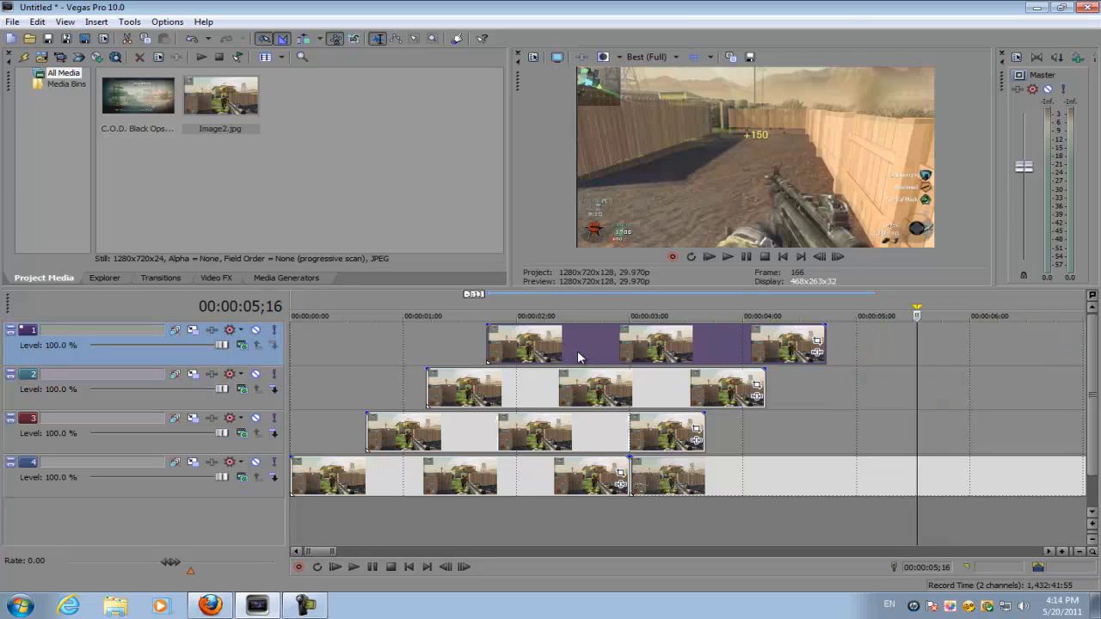
With the cursor at 3;00, trim the copies on tracks 3, 2 and 1 to end there.
click(695, 427)
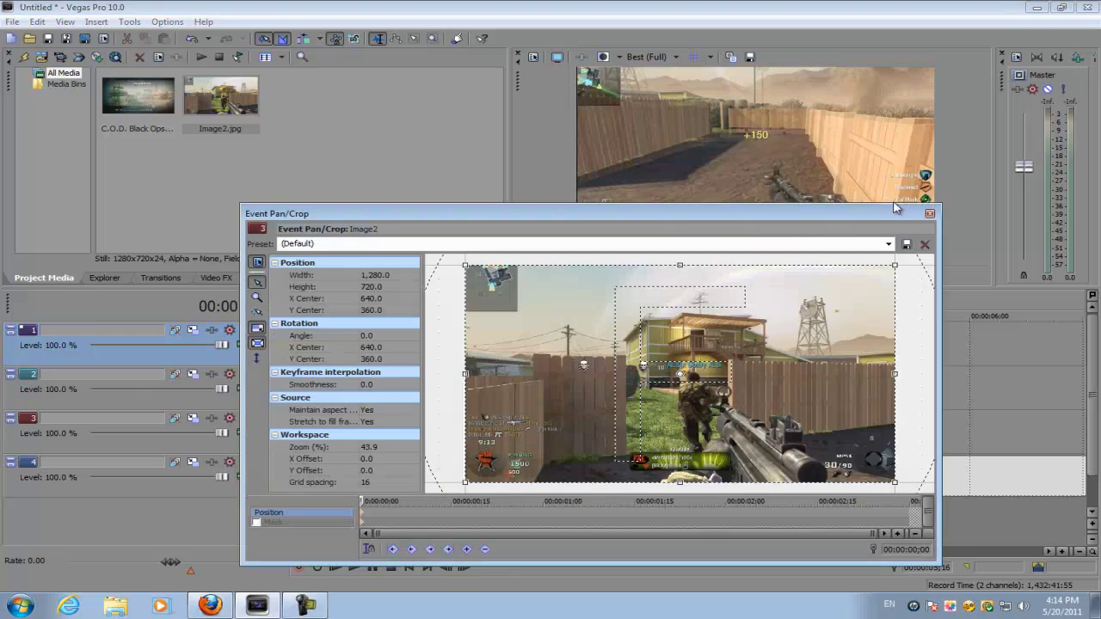
click(928, 214)
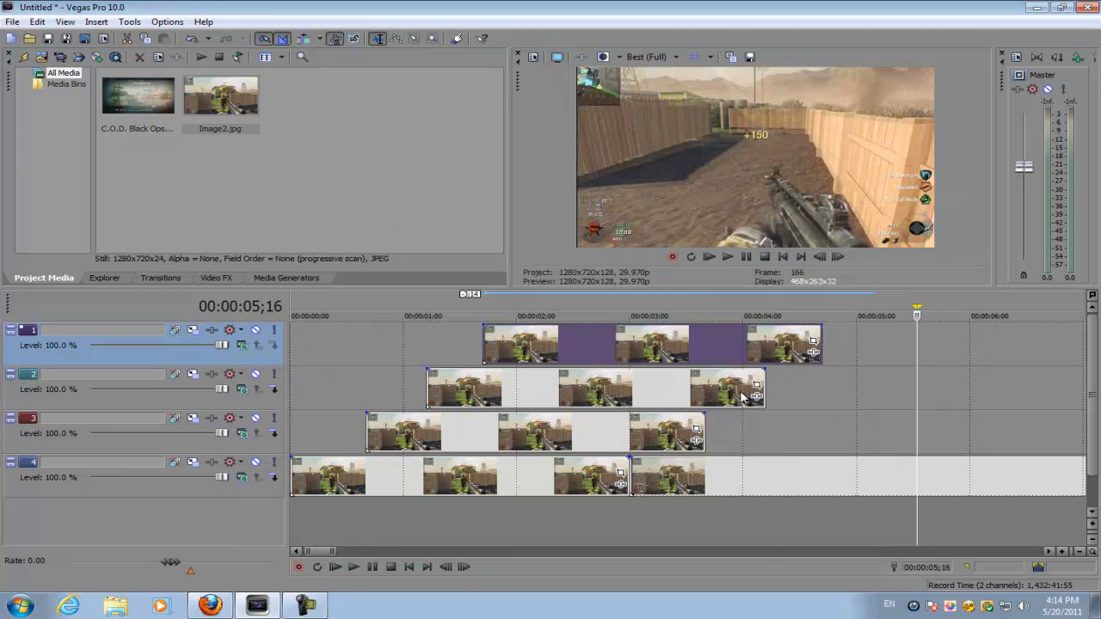
click(631, 476)
scroll(633, 477, up, 4)
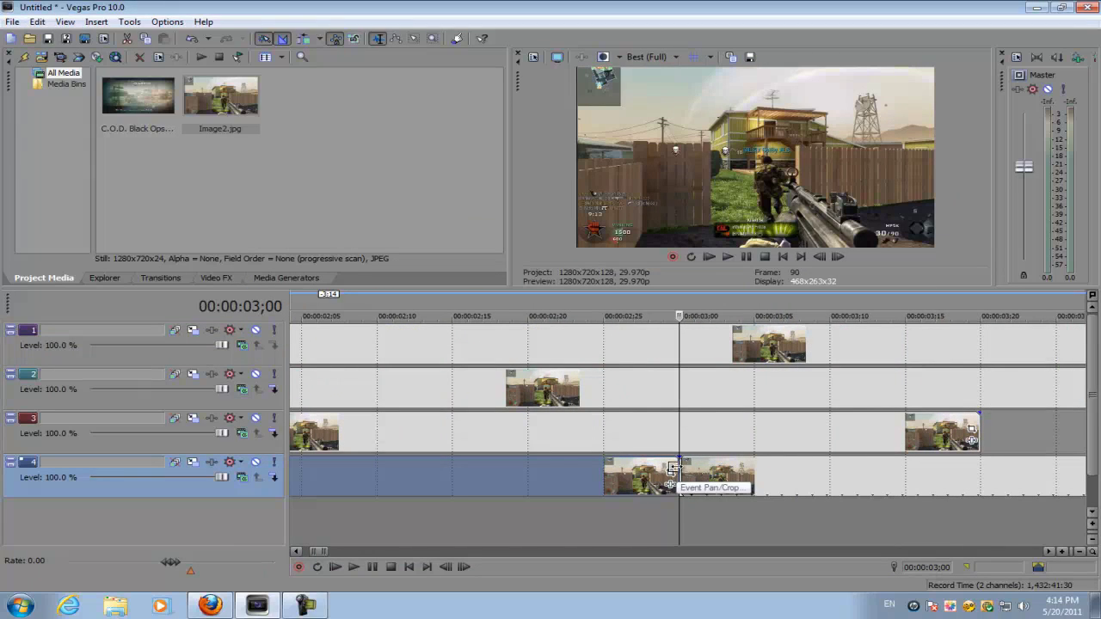
scroll(702, 462, down, 2)
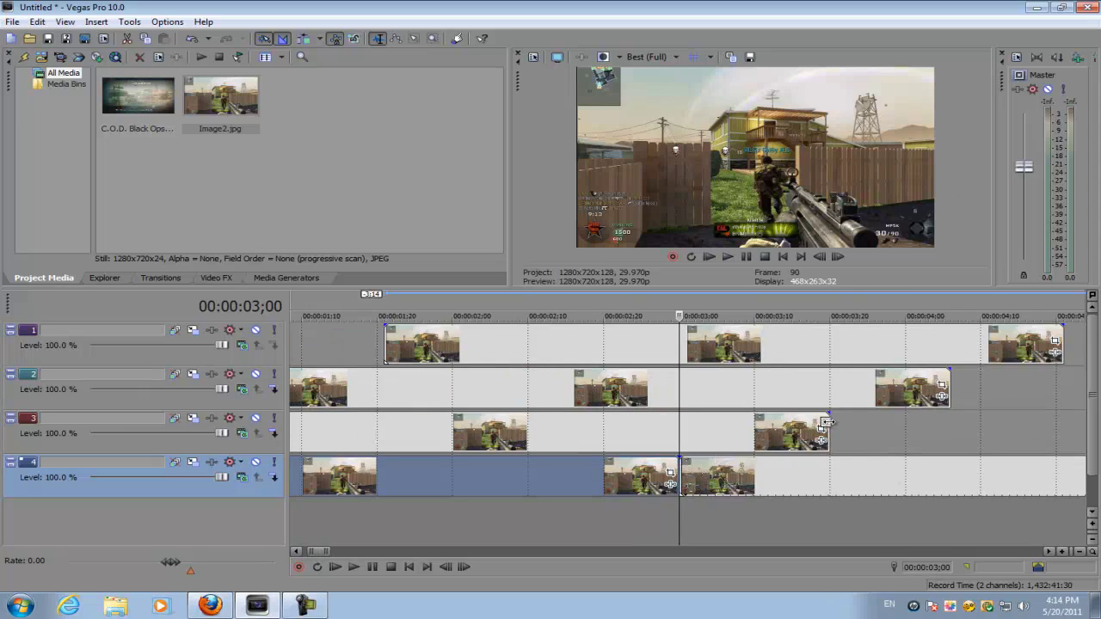
drag(824, 421, 674, 433)
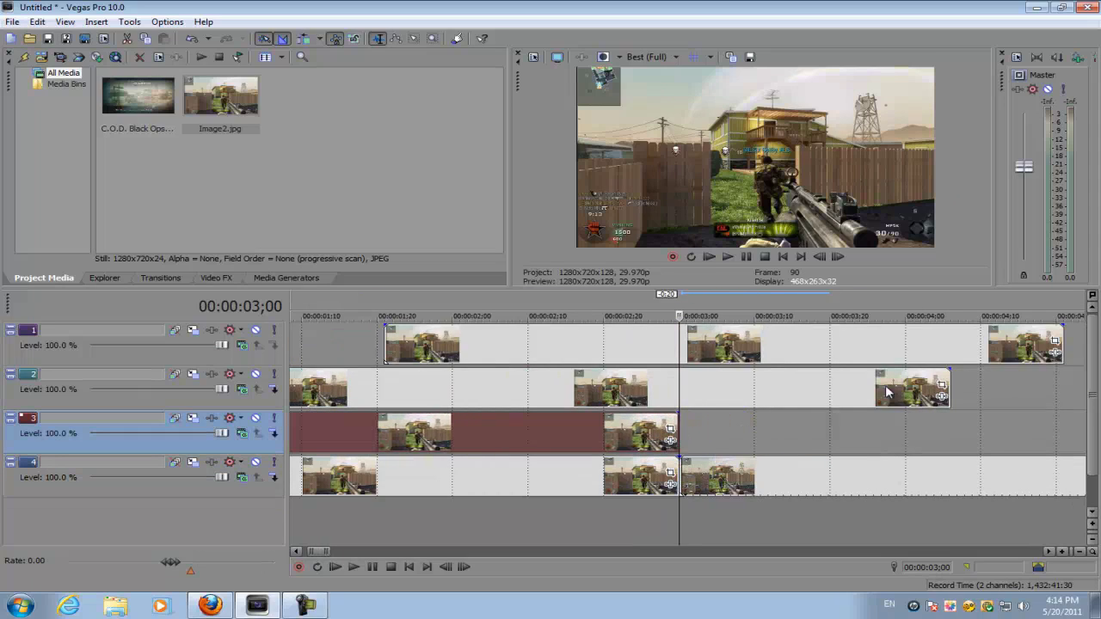
drag(944, 377, 674, 391)
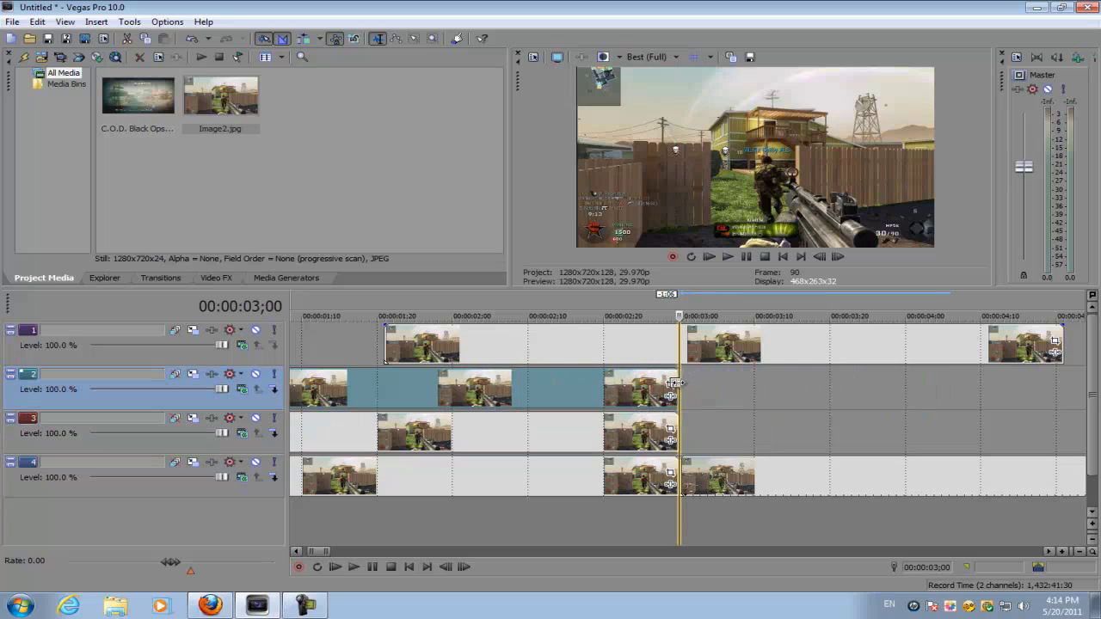
drag(1053, 337, 671, 339)
scroll(364, 472, down, 5)
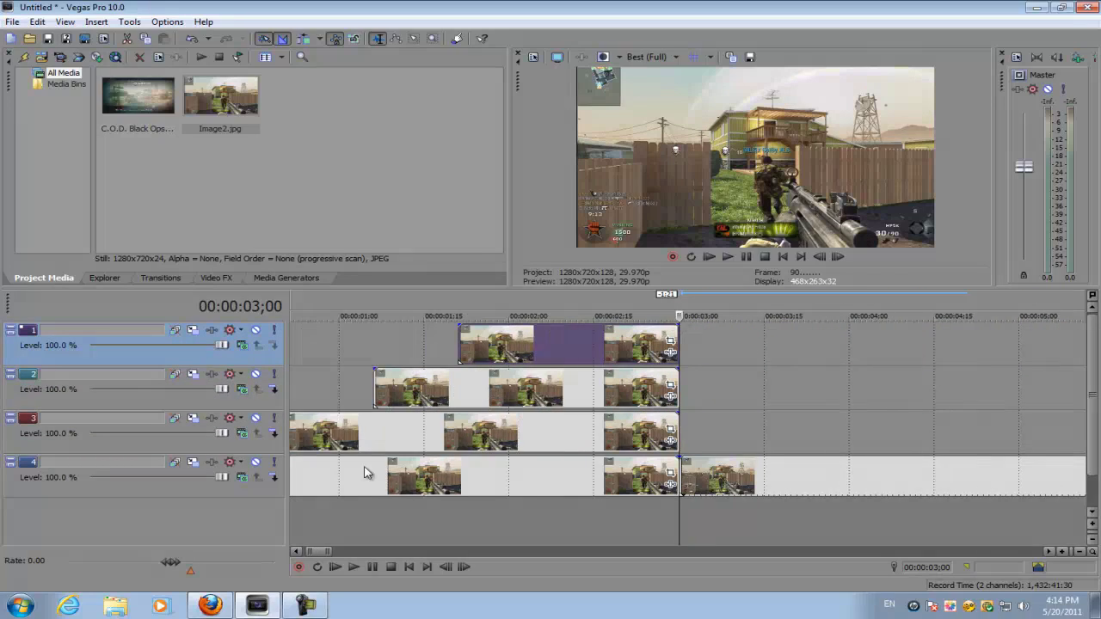
scroll(318, 473, up, 4)
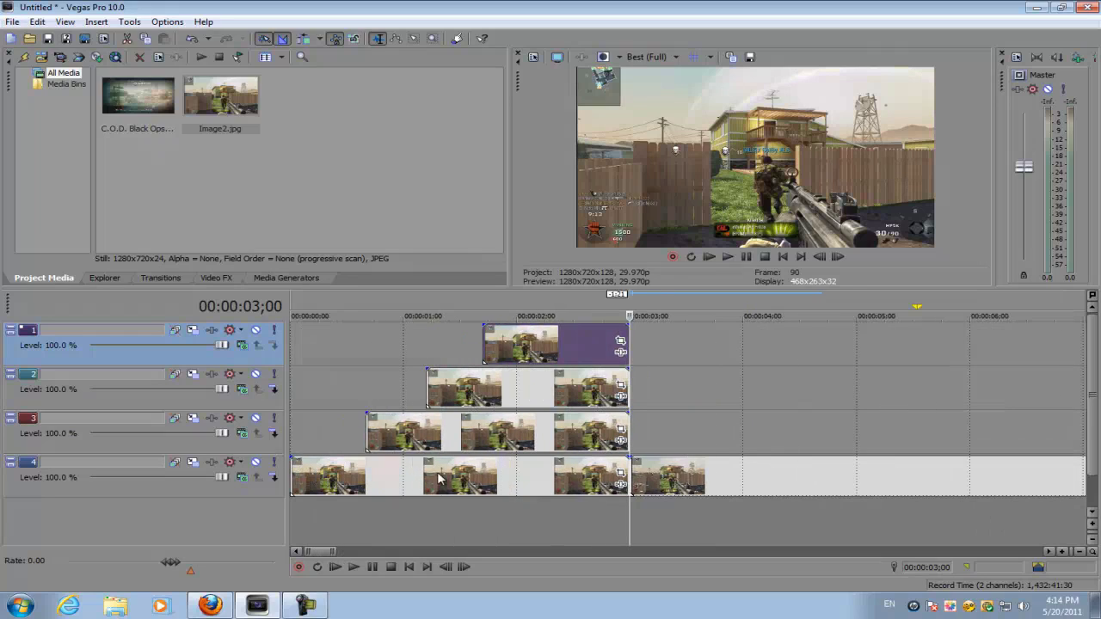
click(298, 469)
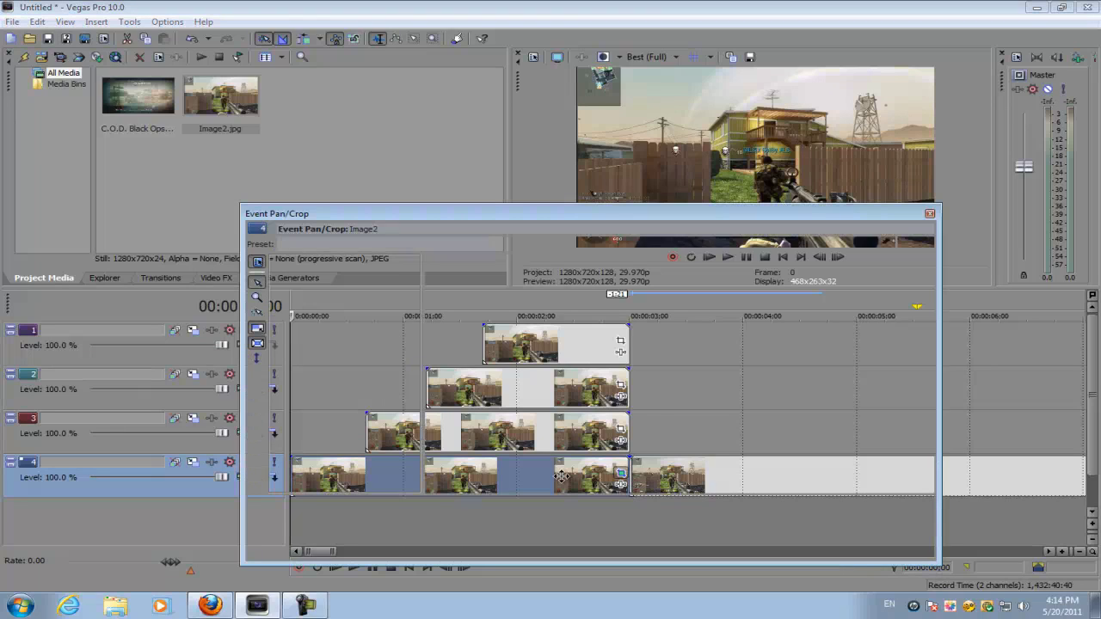
Enable Mask and draw a closed zigzag mask path over Image2's left part.
click(256, 522)
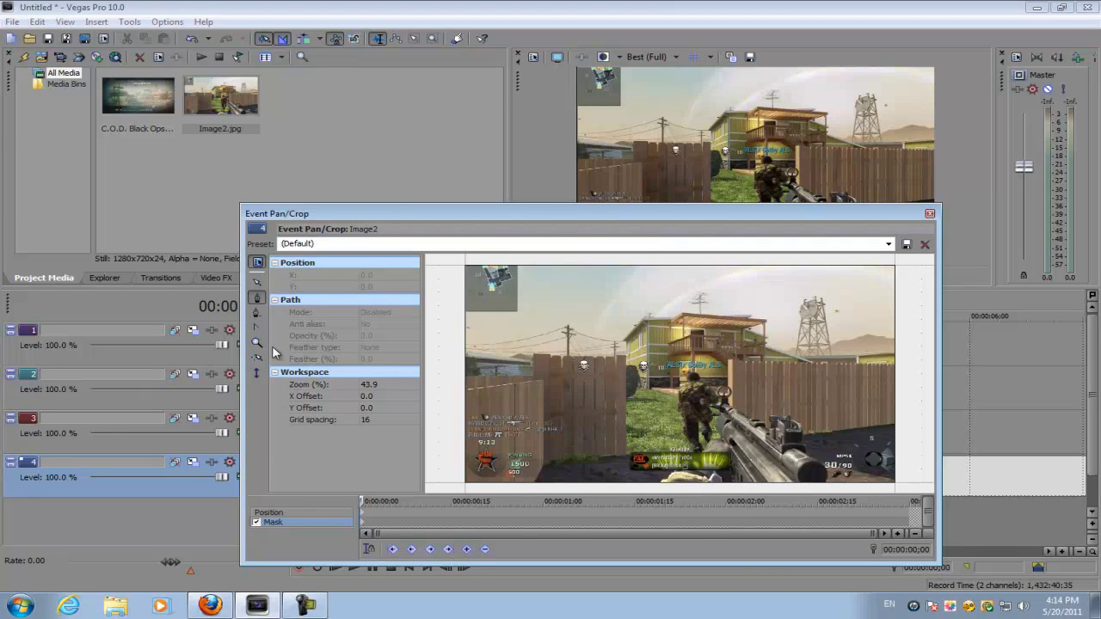
click(460, 262)
click(697, 260)
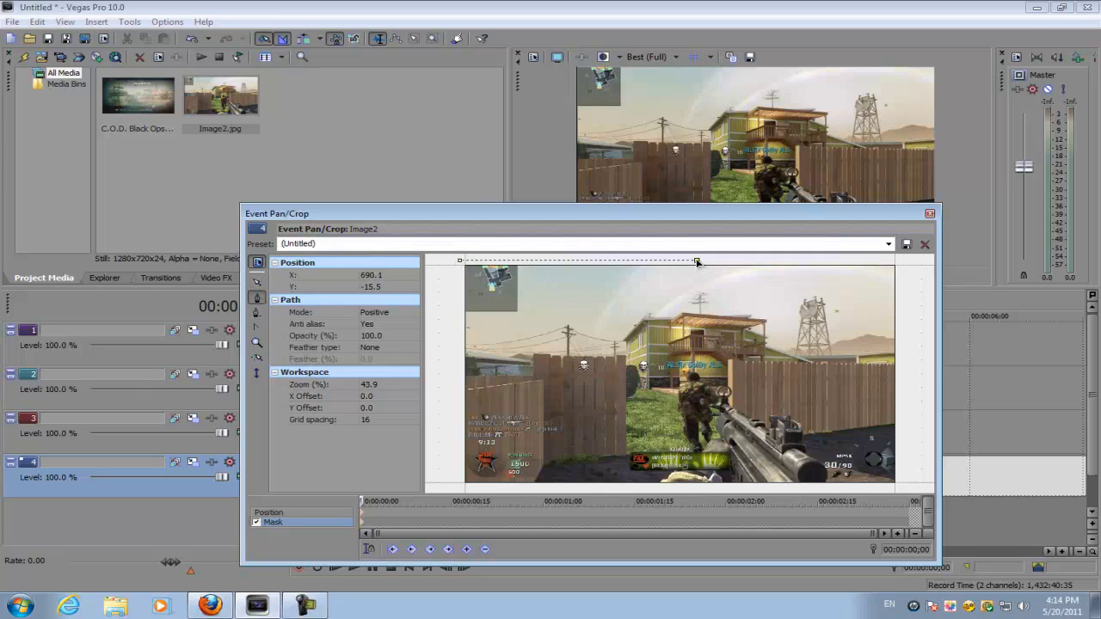
click(616, 318)
click(676, 337)
click(585, 384)
click(679, 403)
click(600, 434)
click(696, 453)
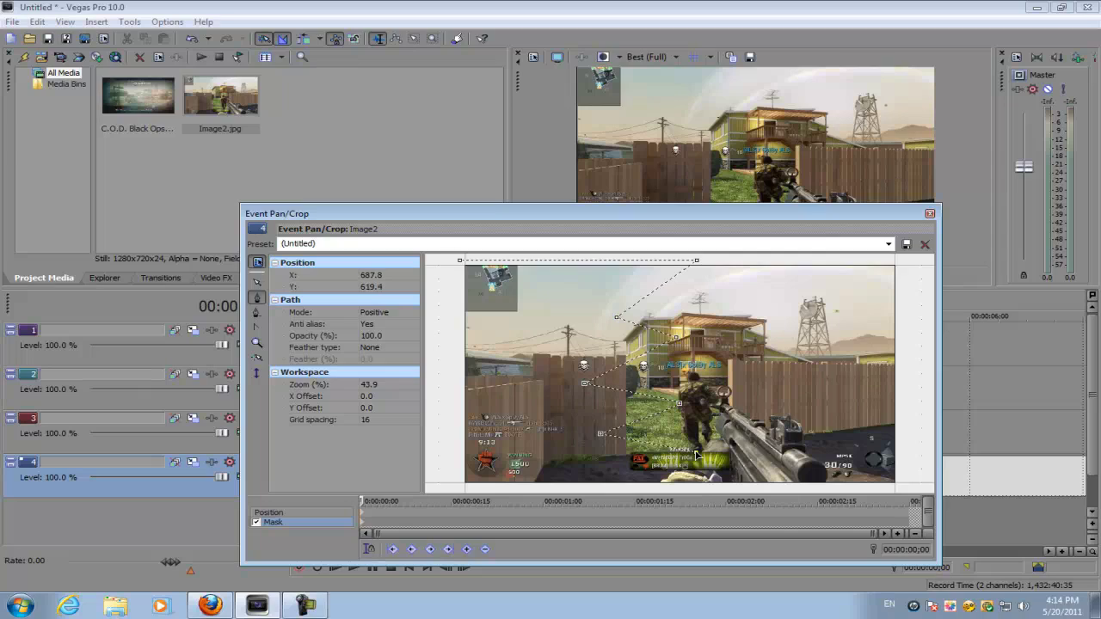
click(672, 490)
click(460, 260)
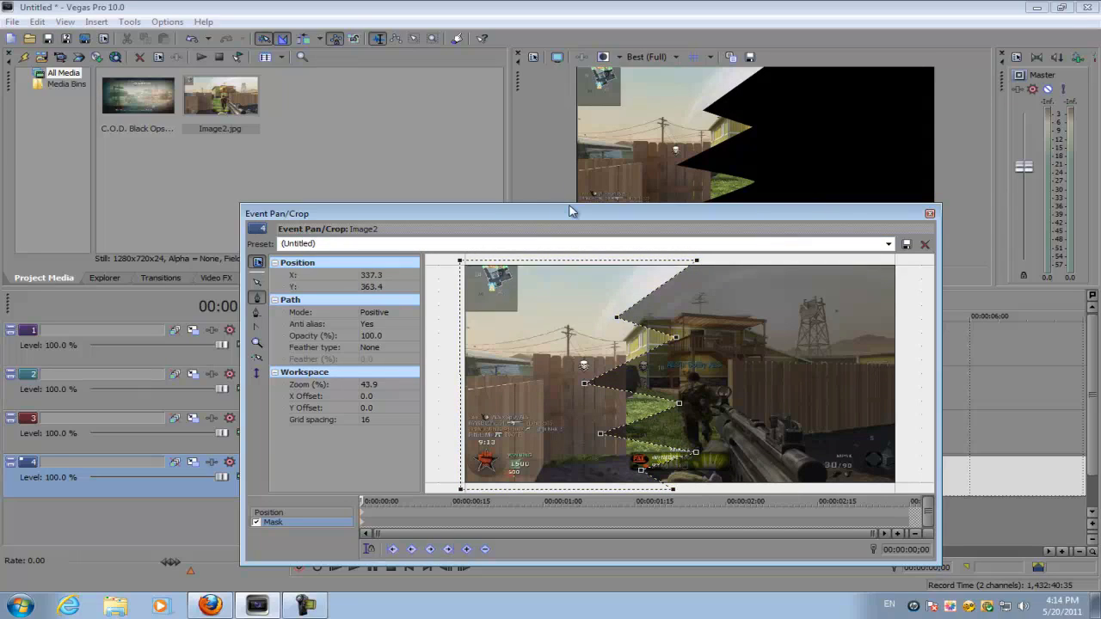
Reposition the Event Pan/Crop window and bring up the mask path's options.
drag(570, 212, 768, 321)
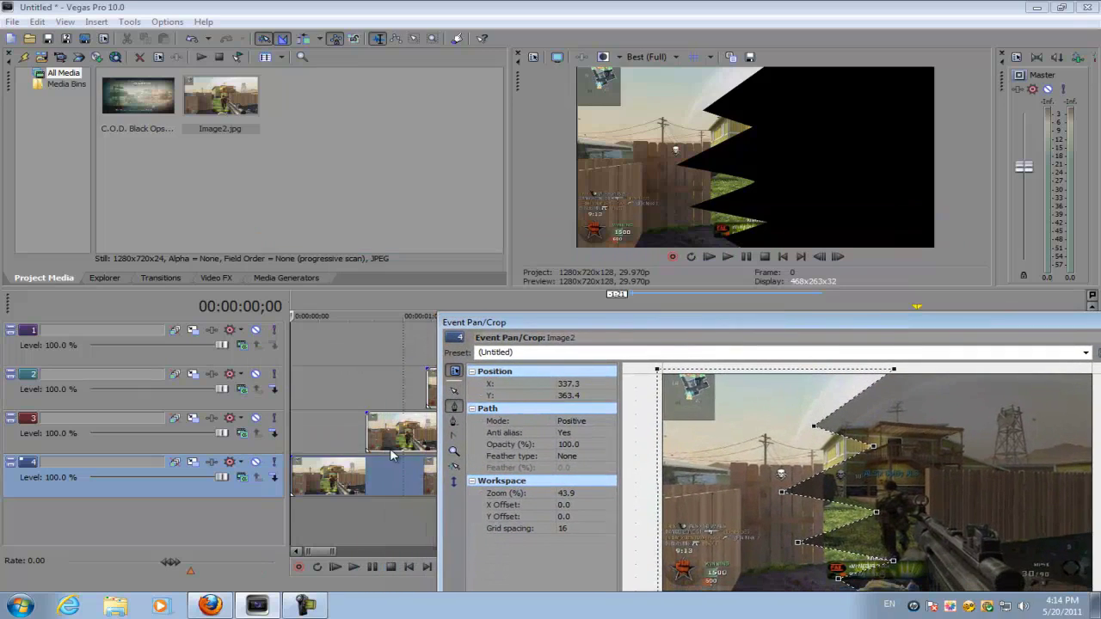
drag(688, 308, 470, 165)
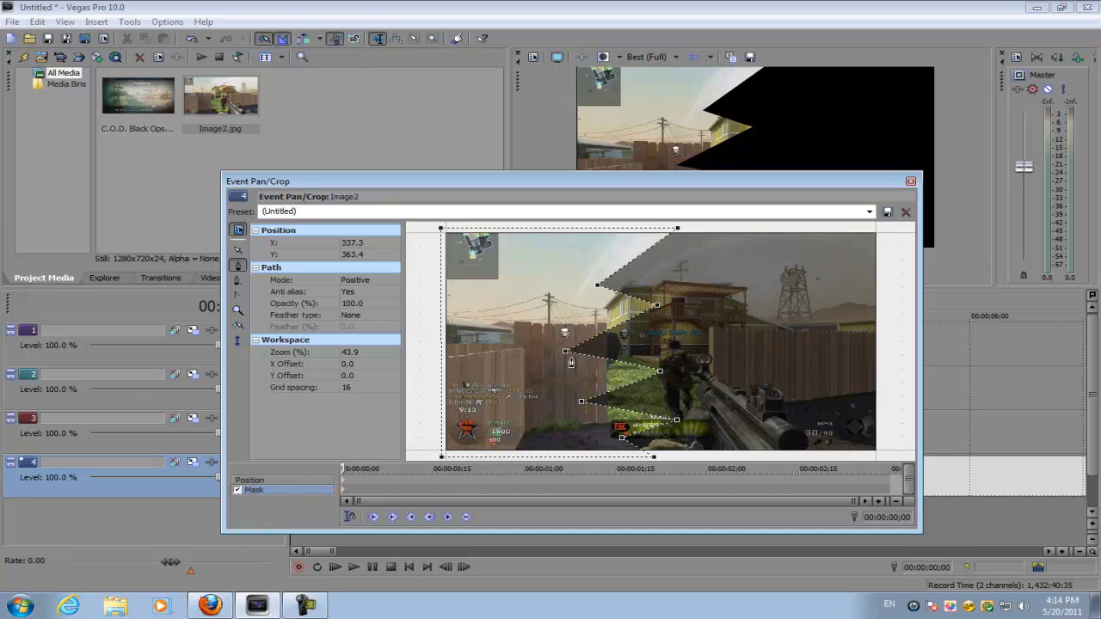
right_click(566, 352)
Delete the whole zigzag mask and start a new mask along the right-side fence.
mouse_move(602, 403)
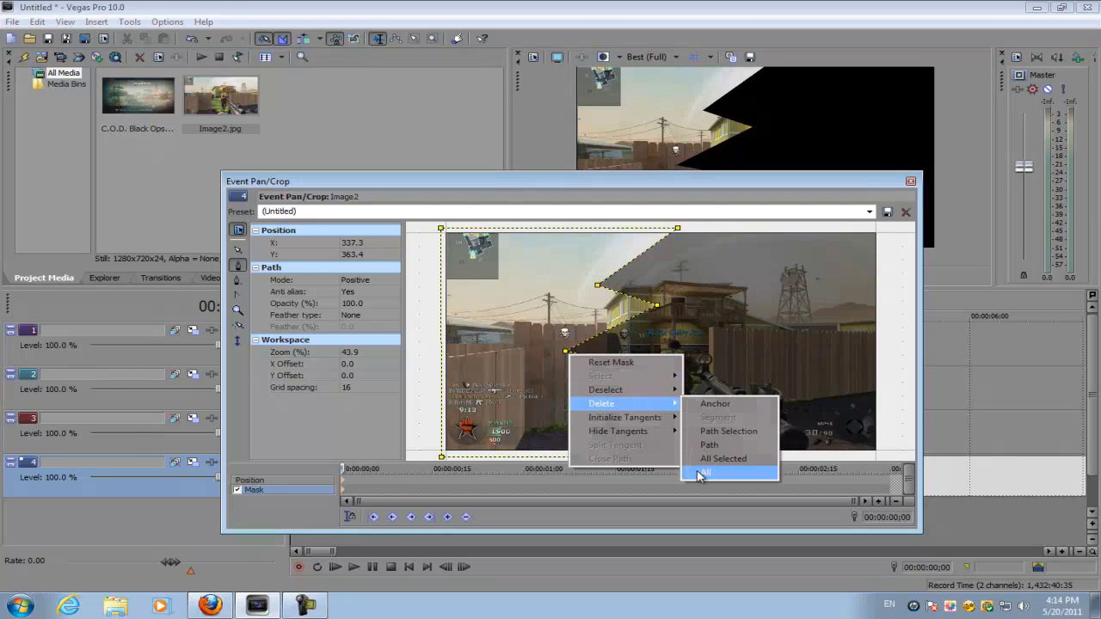
click(703, 473)
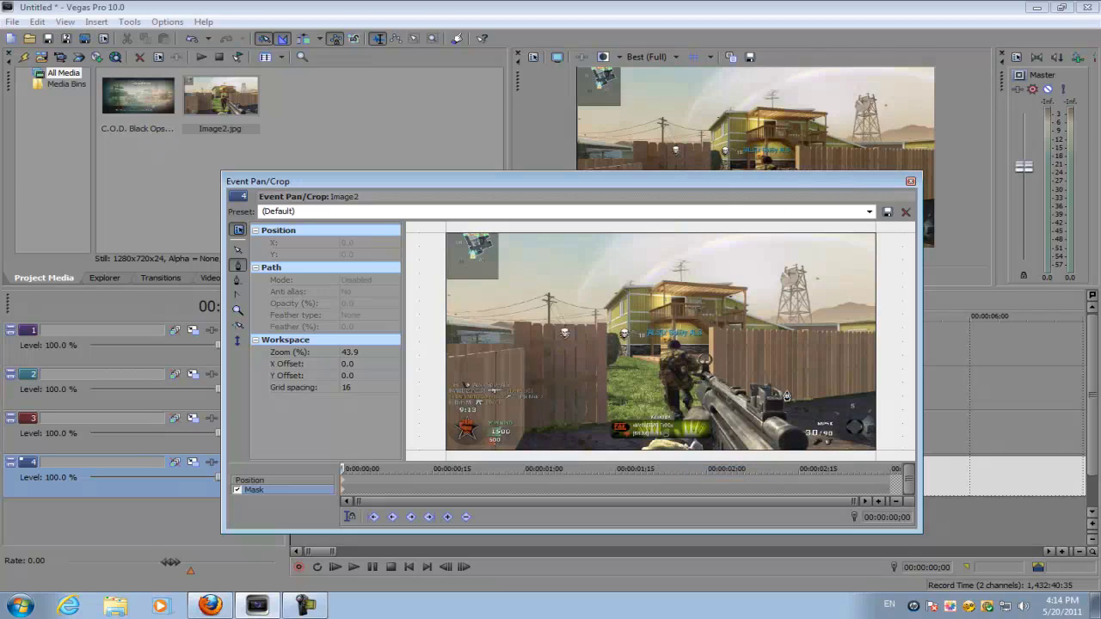
click(875, 332)
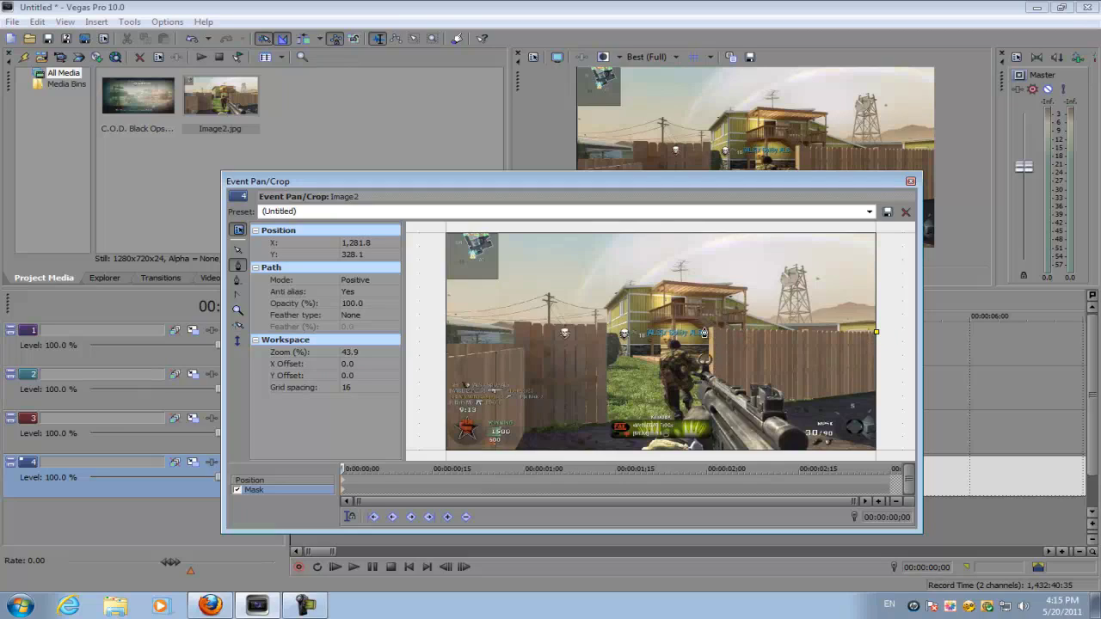
click(708, 329)
click(708, 359)
Nudge a mask point toward the gun, close the fence mask, and move the editor off the preview.
scroll(709, 359, up, 5)
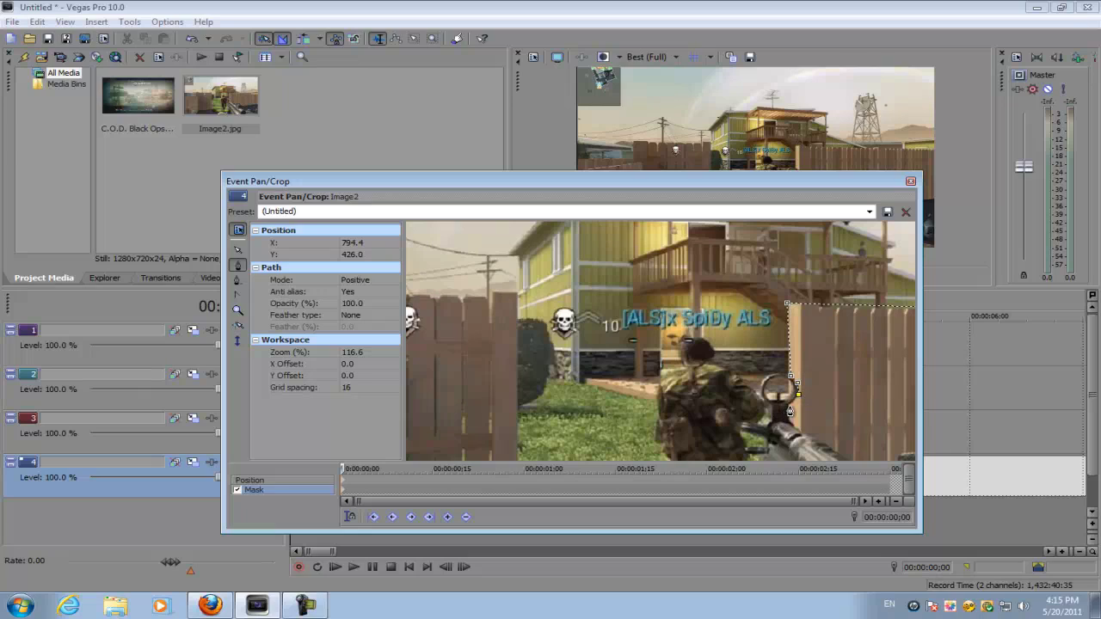
scroll(789, 411, down, 3)
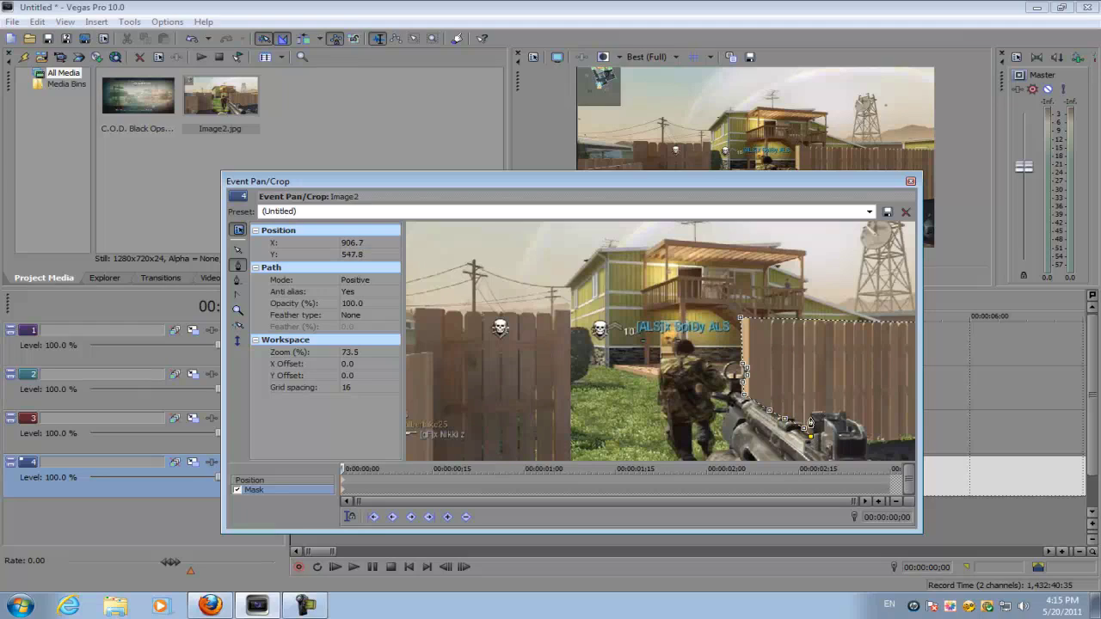
drag(818, 418, 830, 416)
scroll(864, 439, down, 2)
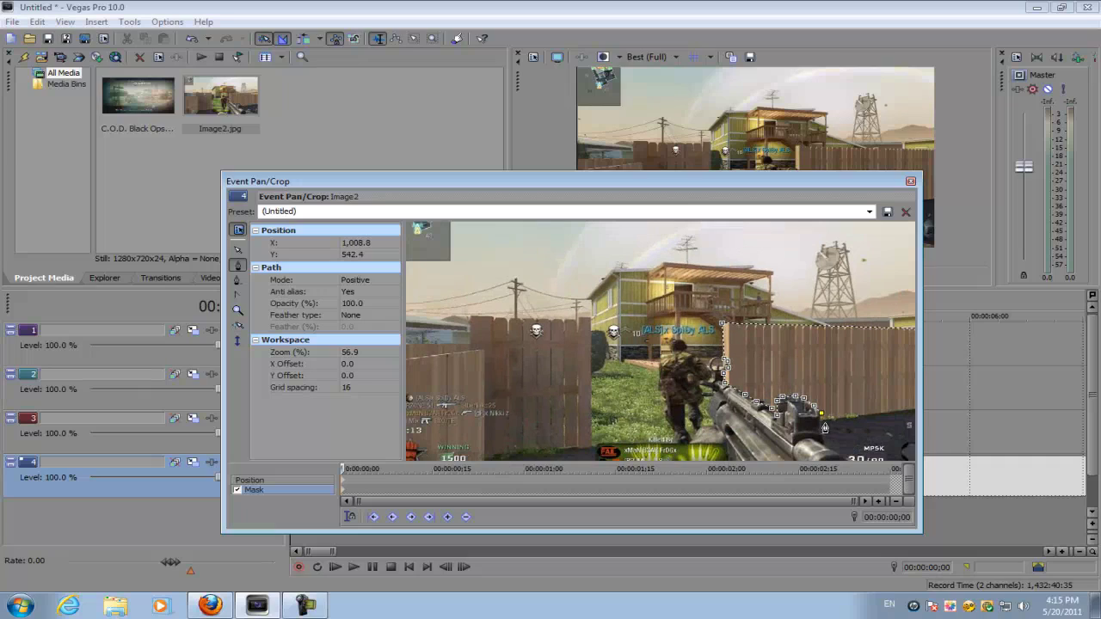
scroll(858, 419, down, 1)
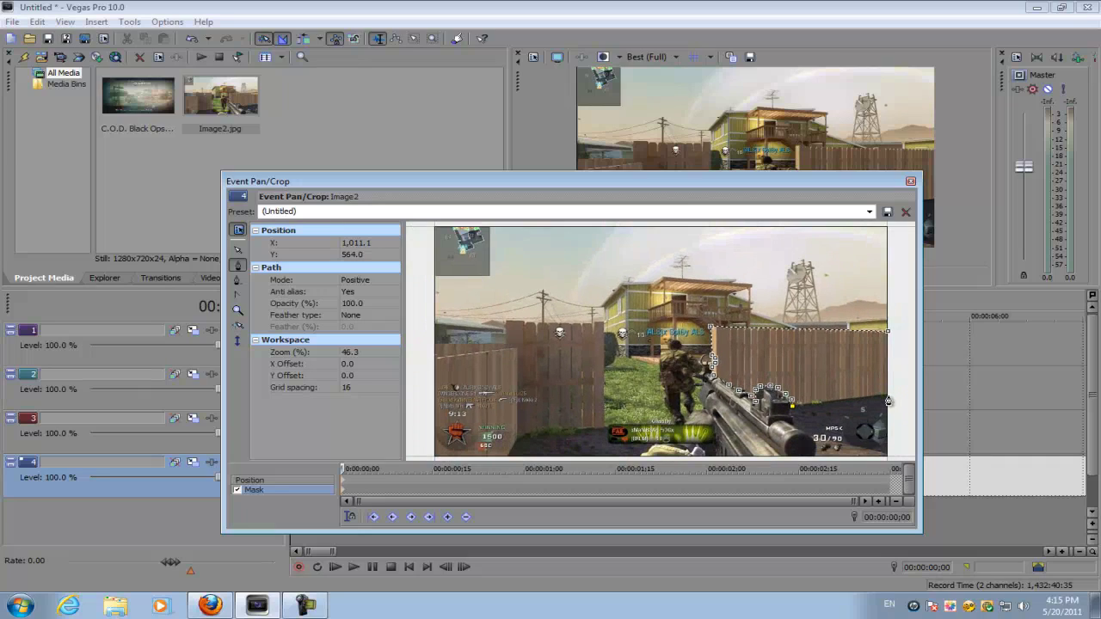
click(888, 331)
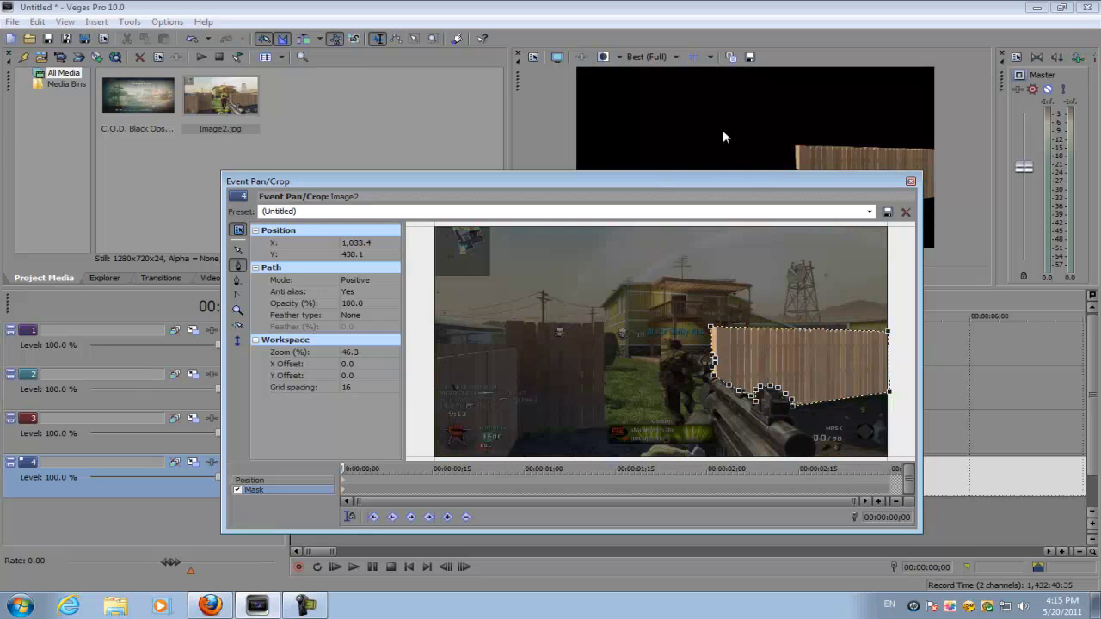
drag(746, 181, 722, 224)
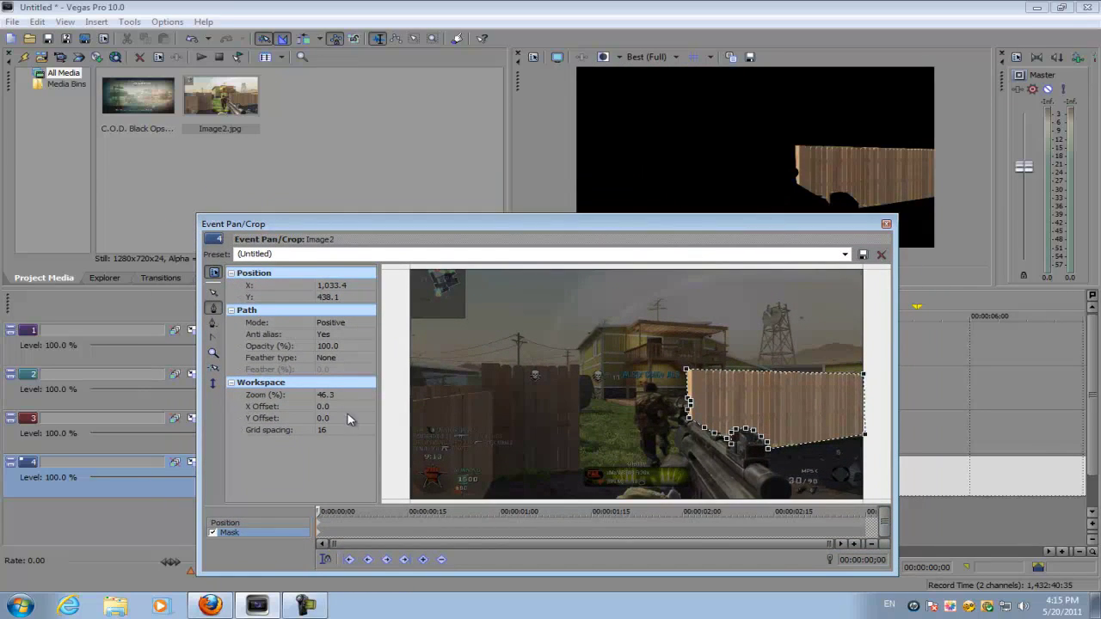
Feather the fence mask 3% on both sides and close Event Pan/Crop.
click(336, 358)
click(328, 391)
click(331, 369)
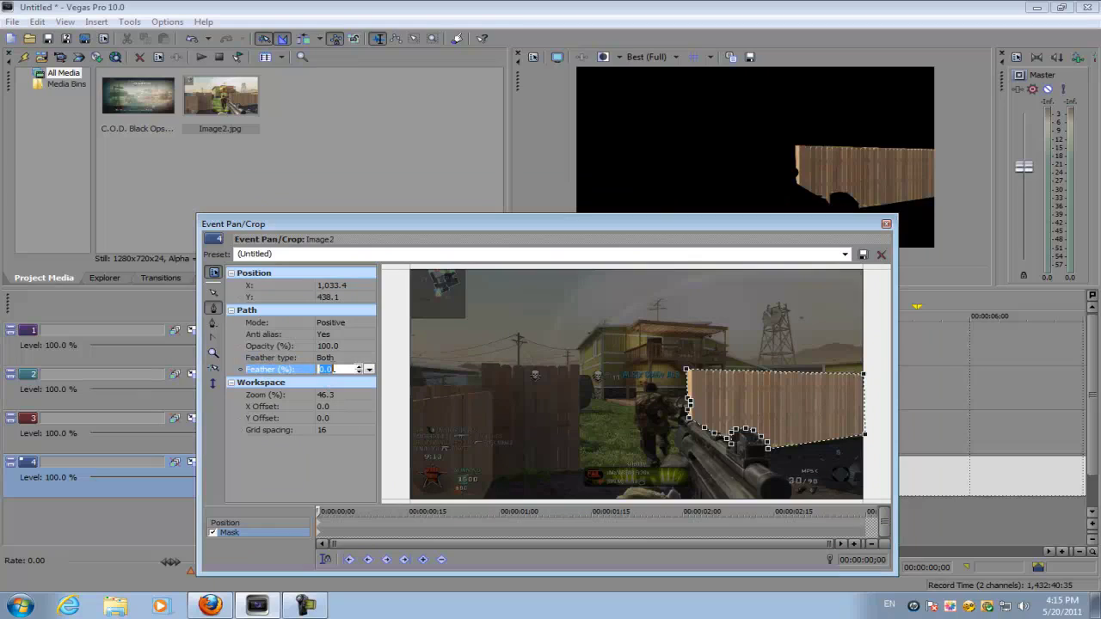
key(Return)
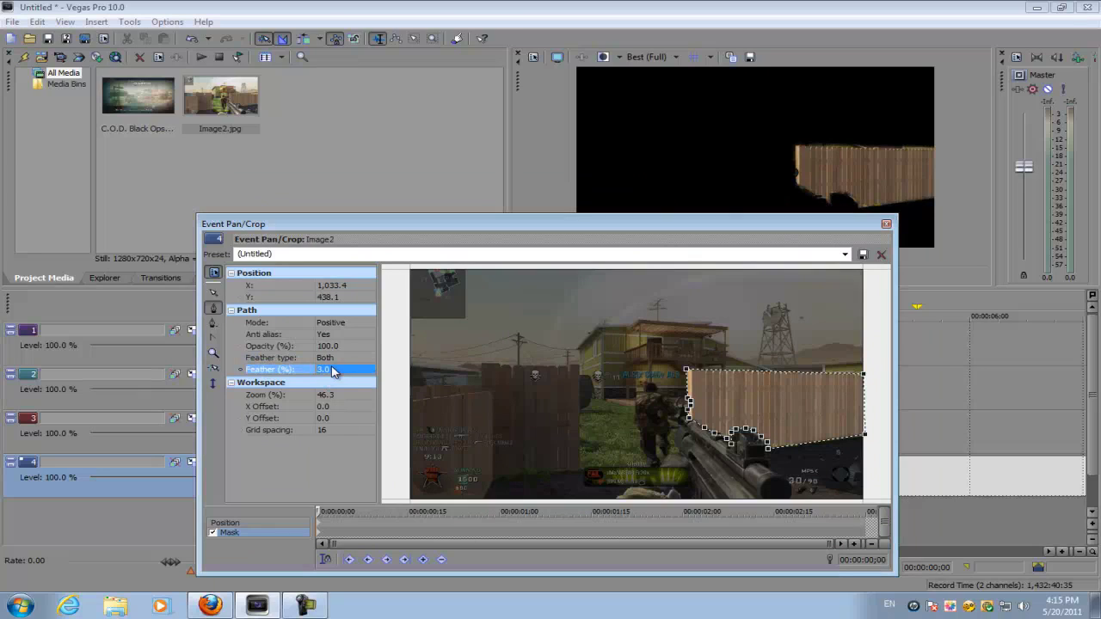
click(885, 225)
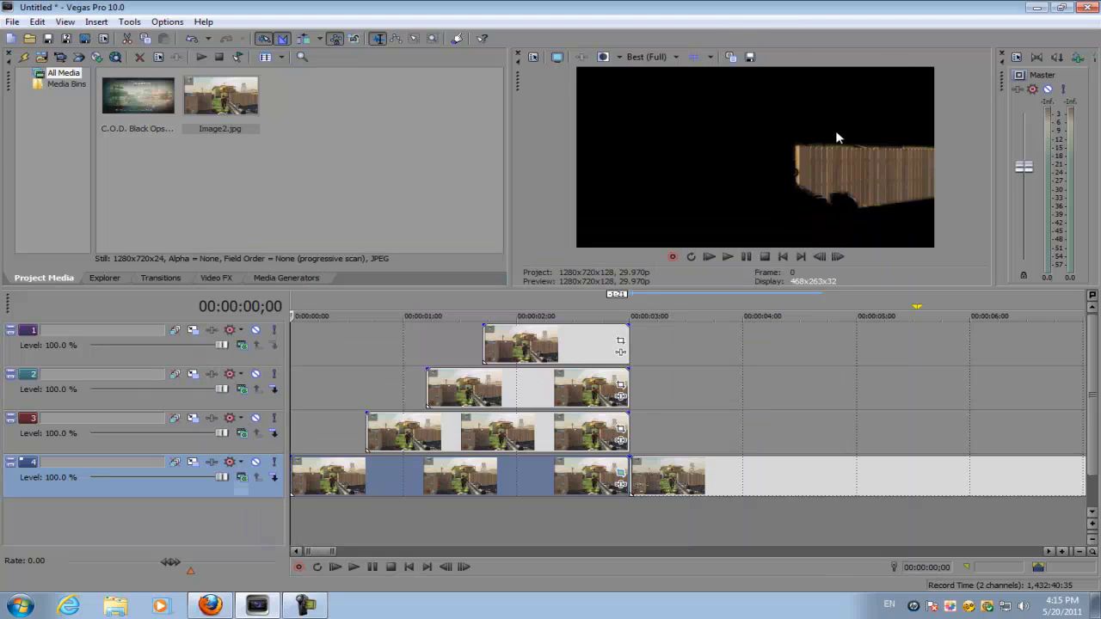
Open Pan/Crop for track 3's snapshot, enable the mask, and reposition the editor.
click(370, 434)
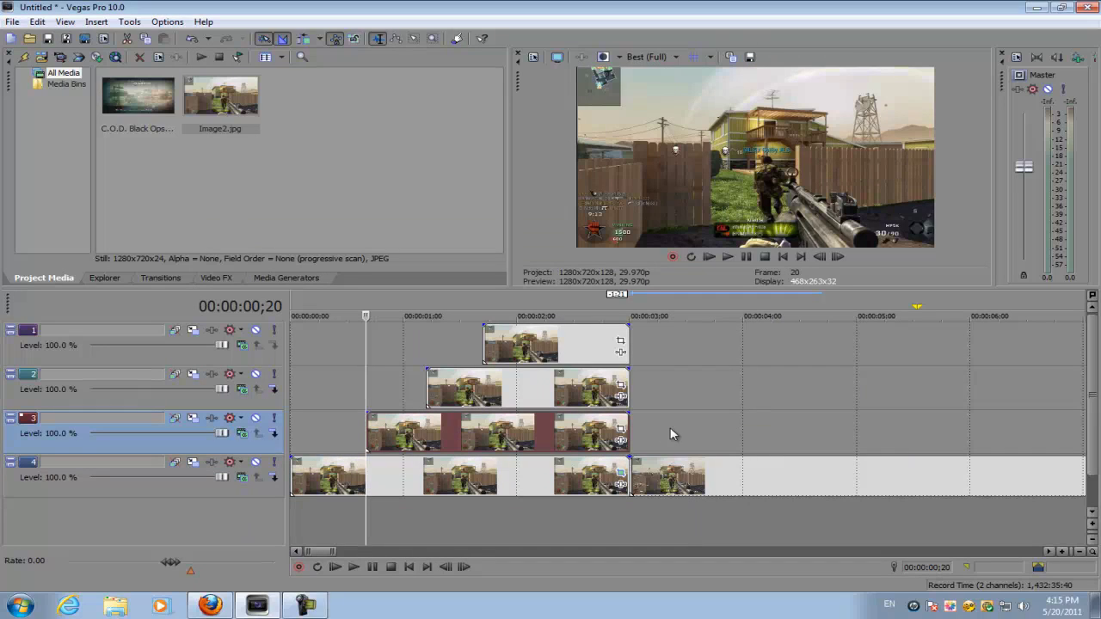
click(620, 428)
click(213, 534)
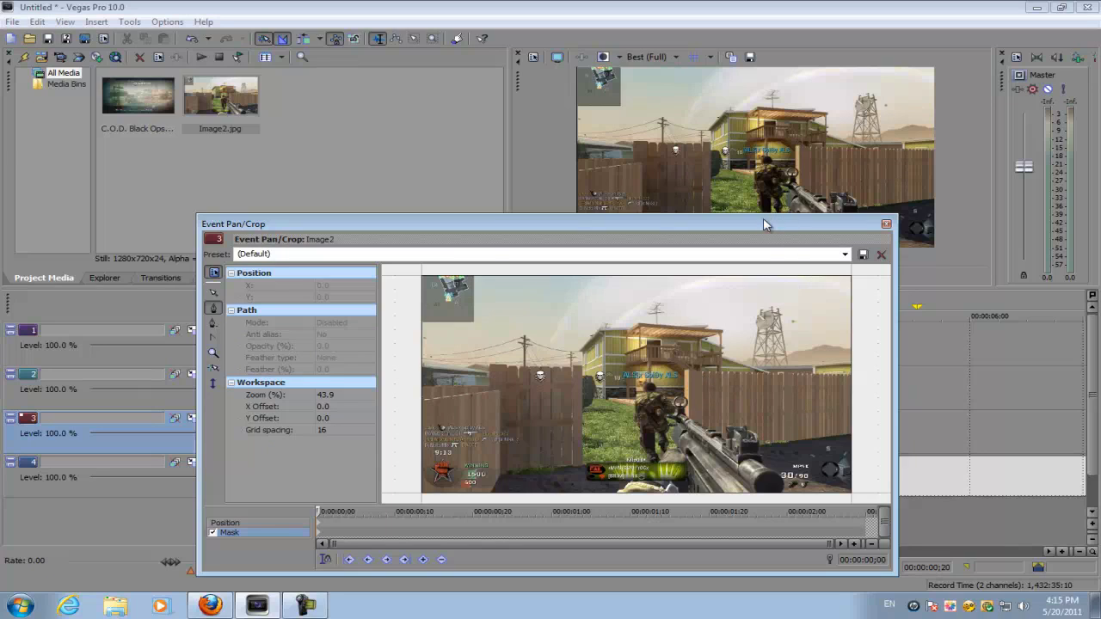
drag(765, 225, 929, 148)
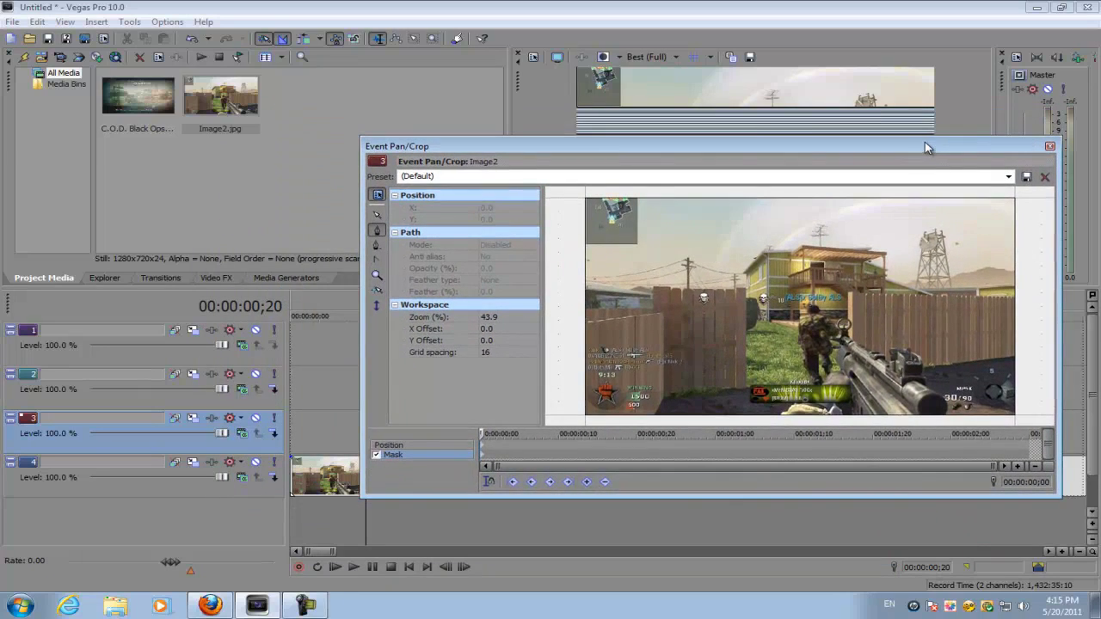
click(344, 473)
drag(831, 158, 664, 204)
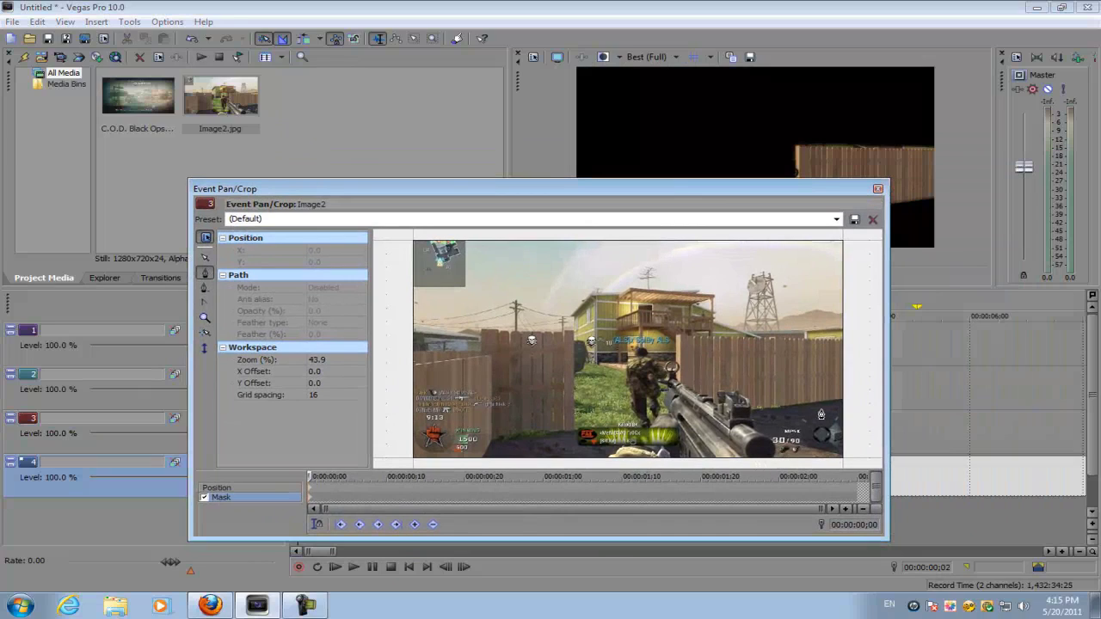
Trace a closed mask around the gun and ground from the image's right edge.
click(844, 400)
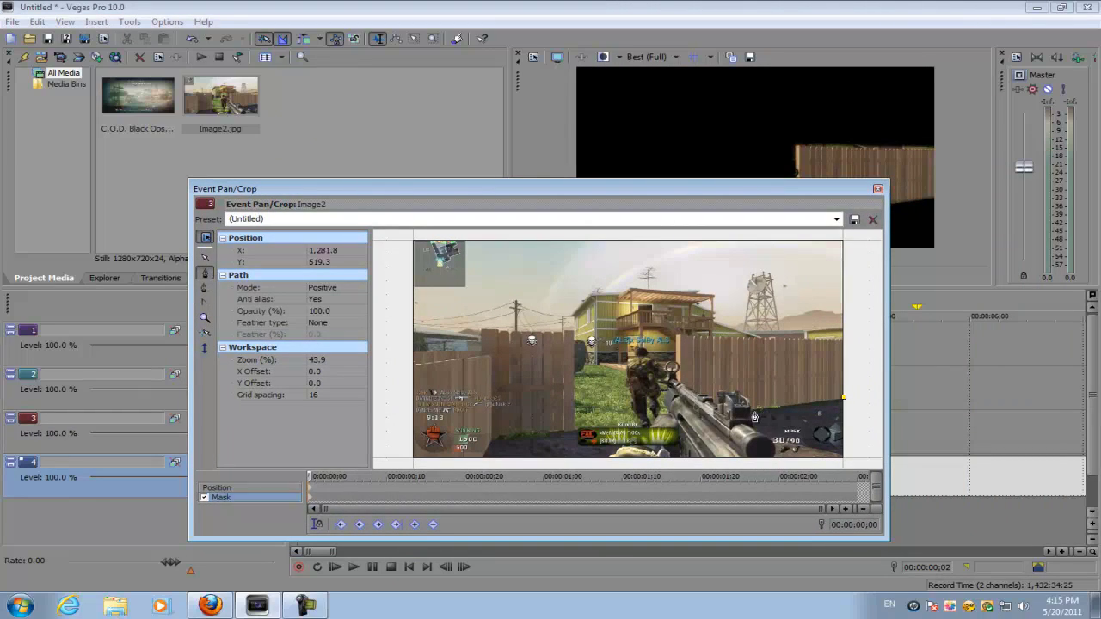
click(723, 397)
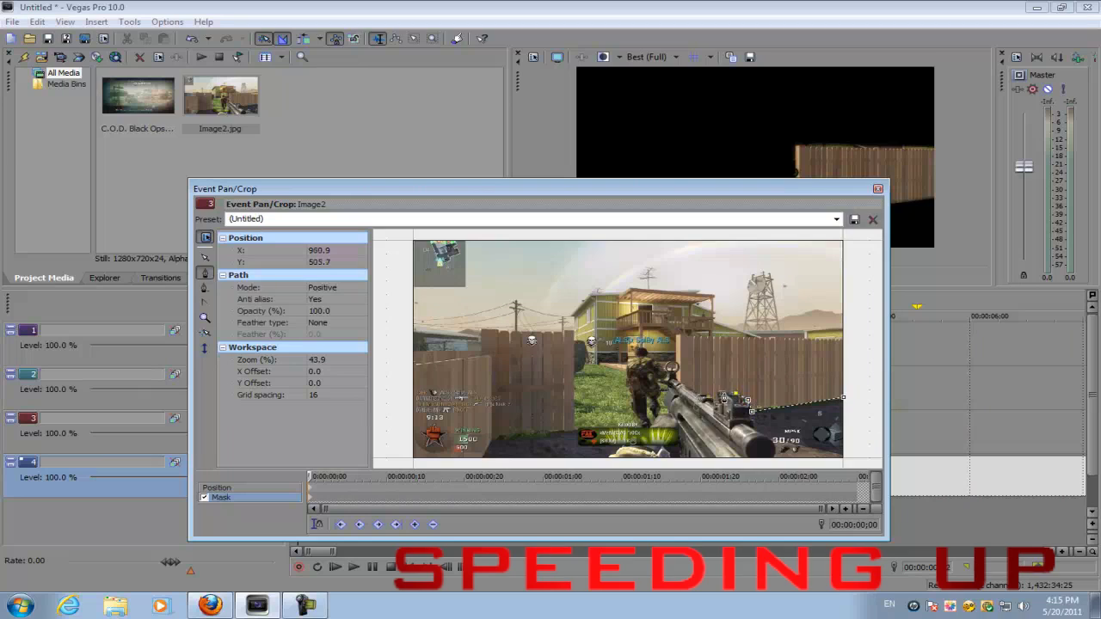
scroll(679, 373, up, 4)
click(738, 420)
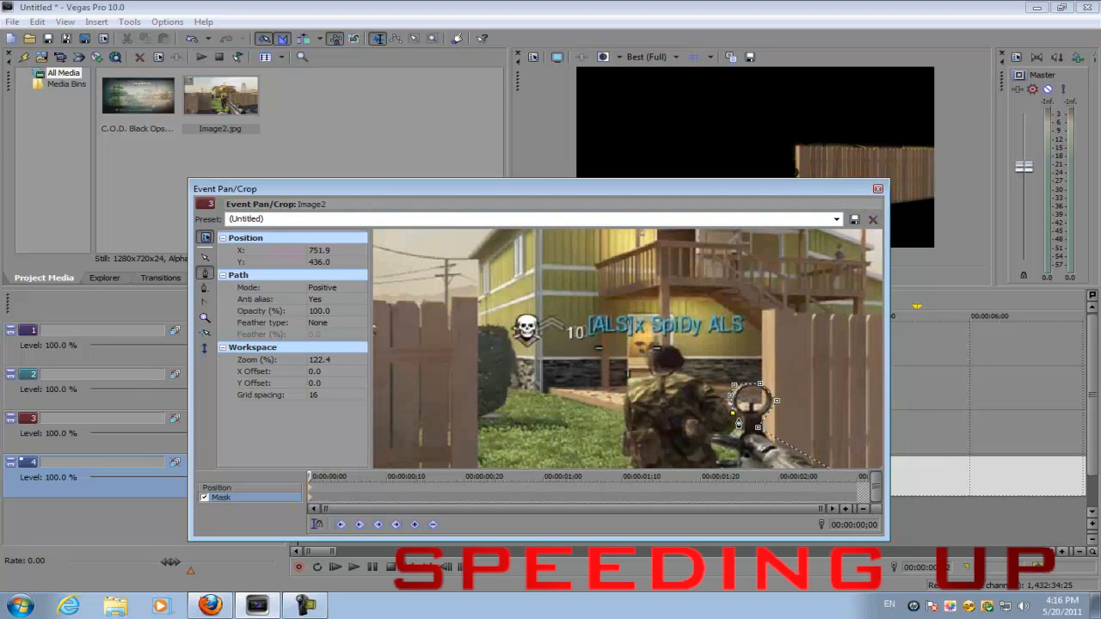
click(739, 440)
click(737, 453)
scroll(734, 463, down, 3)
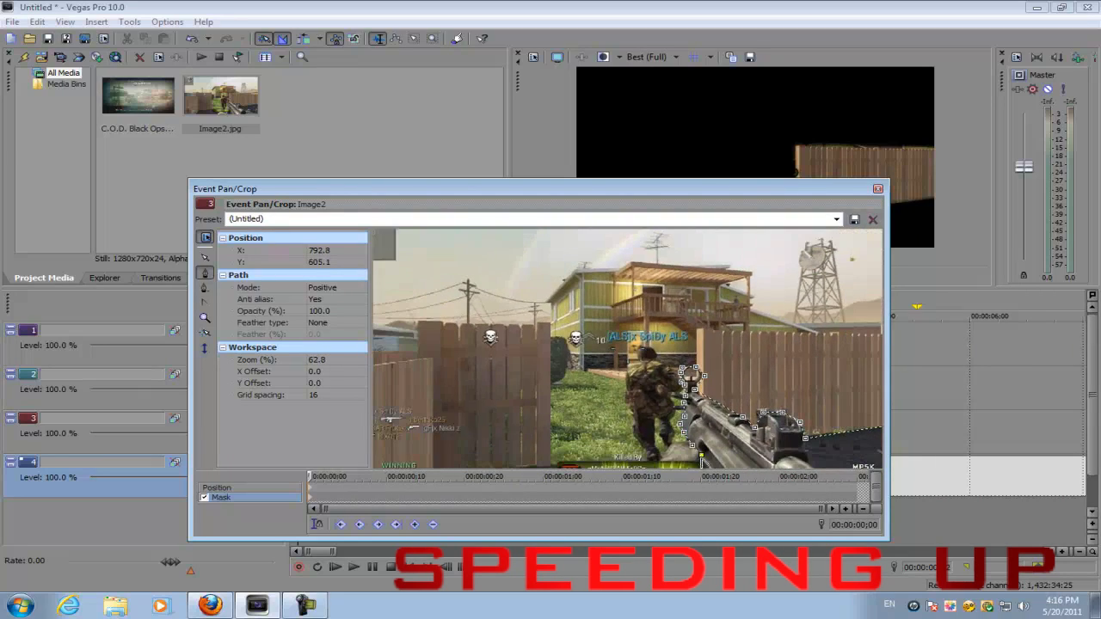
scroll(559, 465, down, 1)
scroll(473, 460, down, 1)
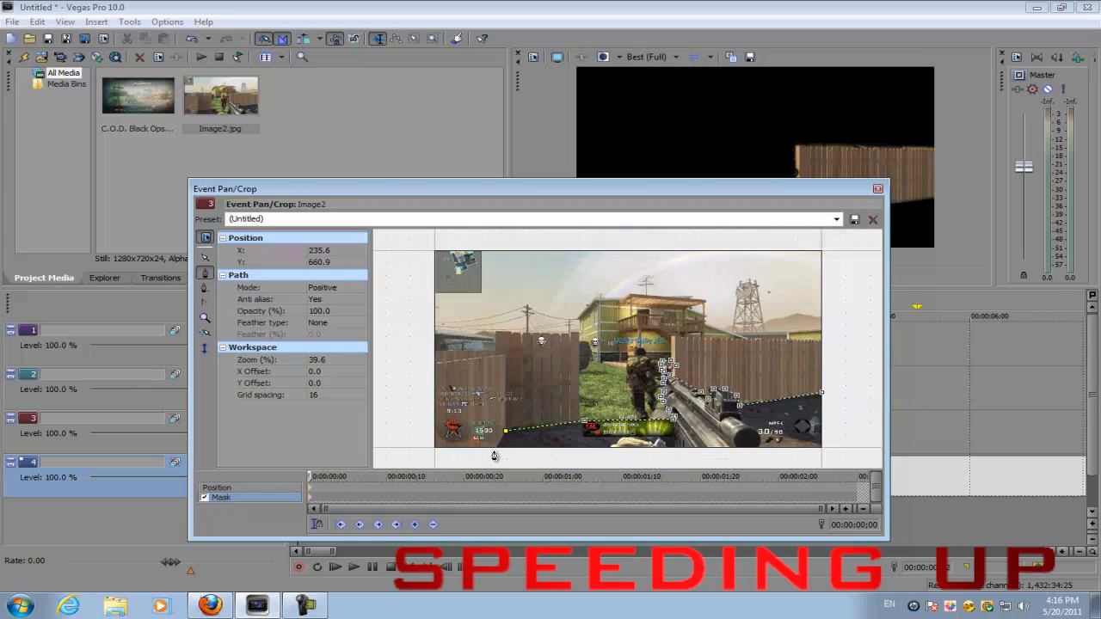
click(828, 452)
click(832, 387)
Give the track 3 mask a 3% feather and close Pan/Crop.
click(327, 334)
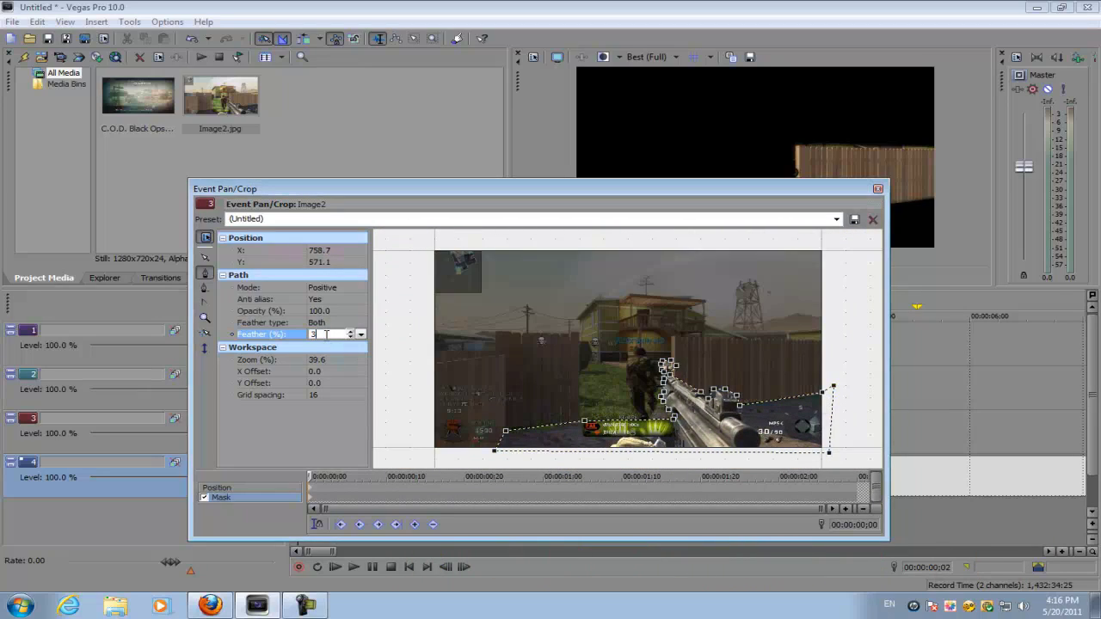
key(Return)
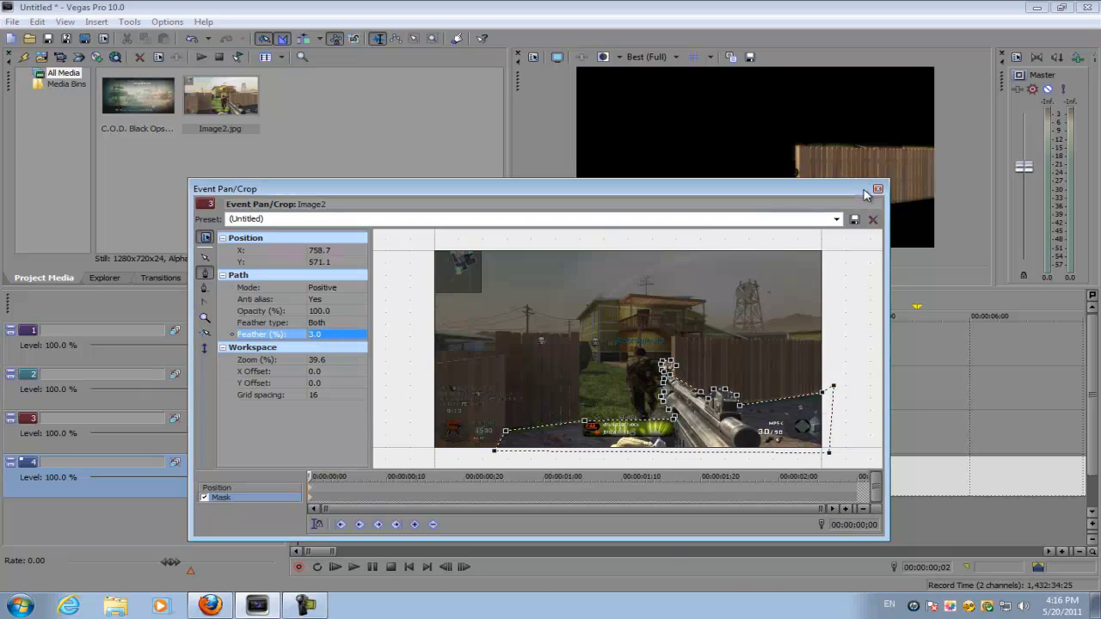
click(876, 189)
Stagger the track 3, 2 and 1 snapshots, top one starting at 00:00:01;21.
click(369, 430)
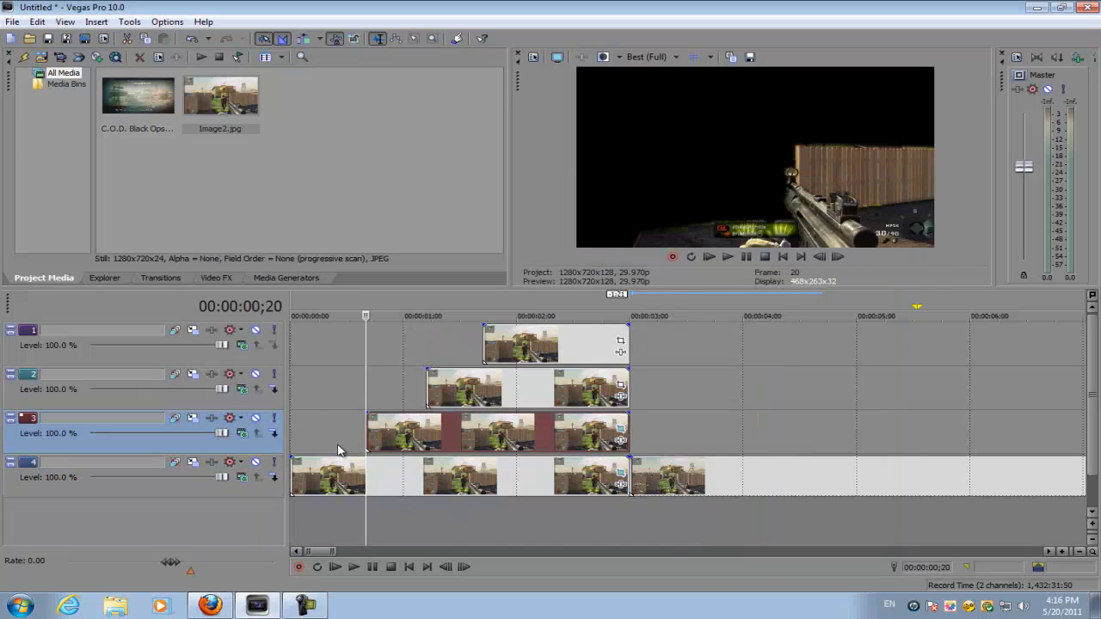
click(428, 391)
click(487, 348)
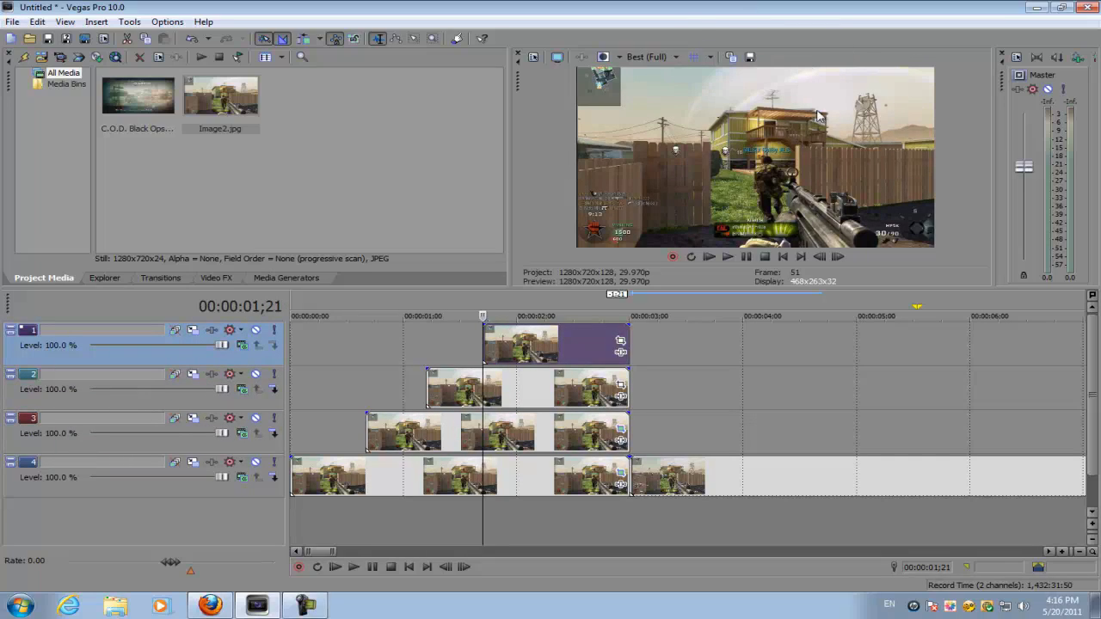
click(589, 348)
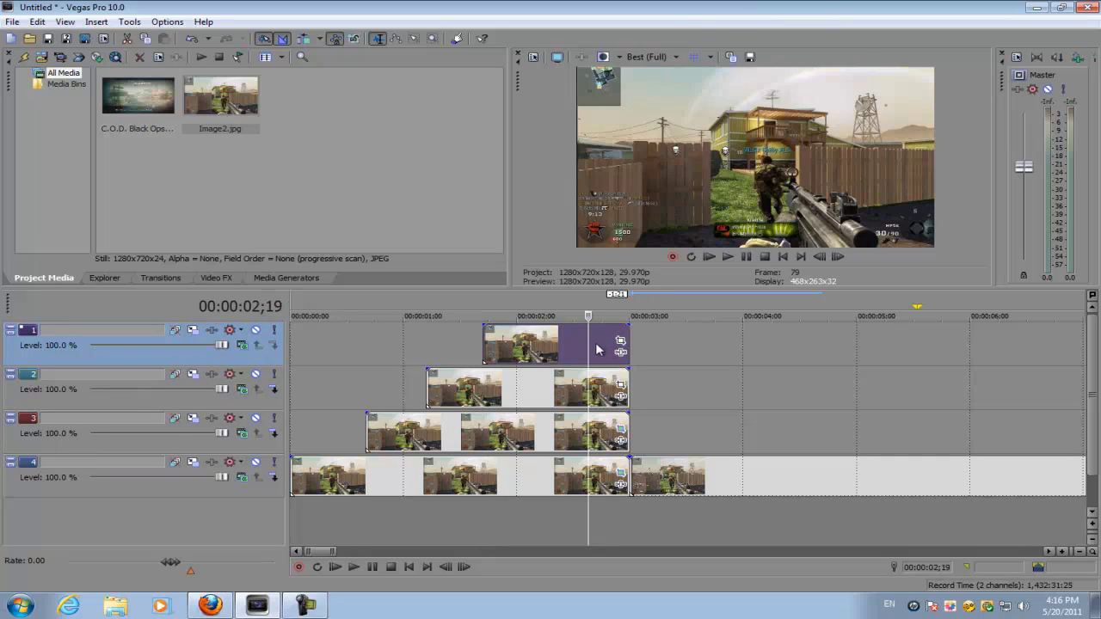
click(483, 349)
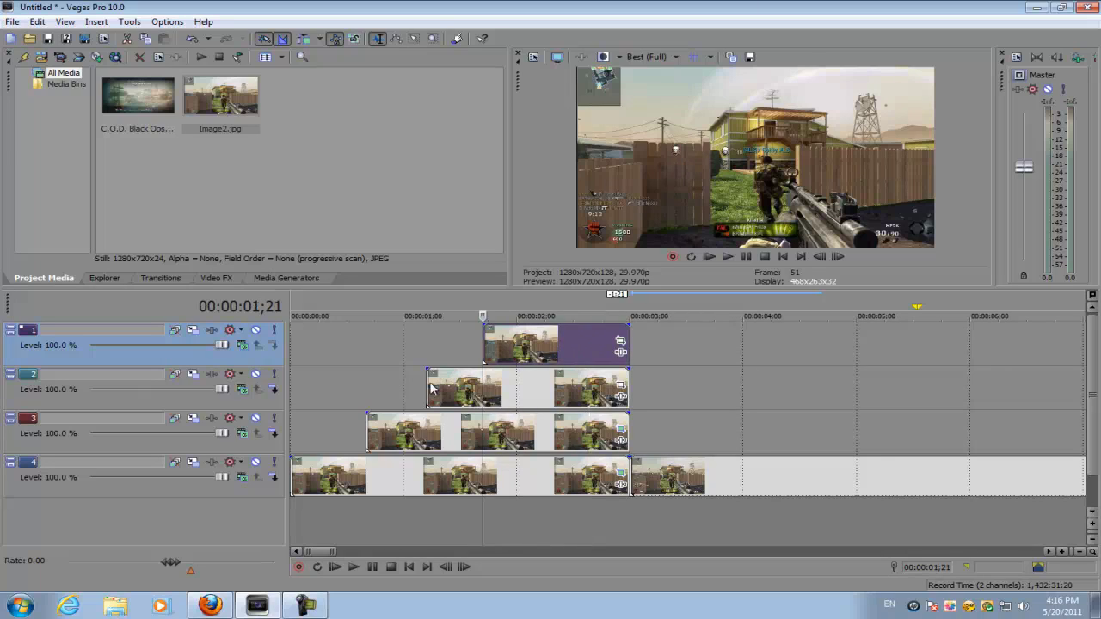
click(430, 389)
Mask the track 2 snapshot down to its fence piece and close Pan/Crop.
click(619, 384)
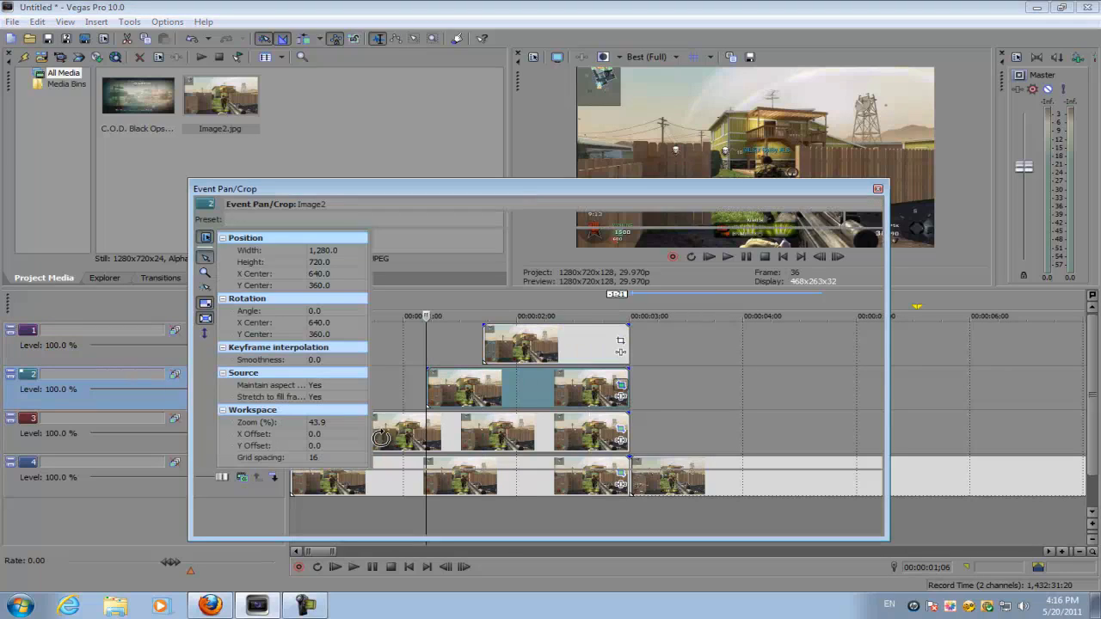
click(205, 497)
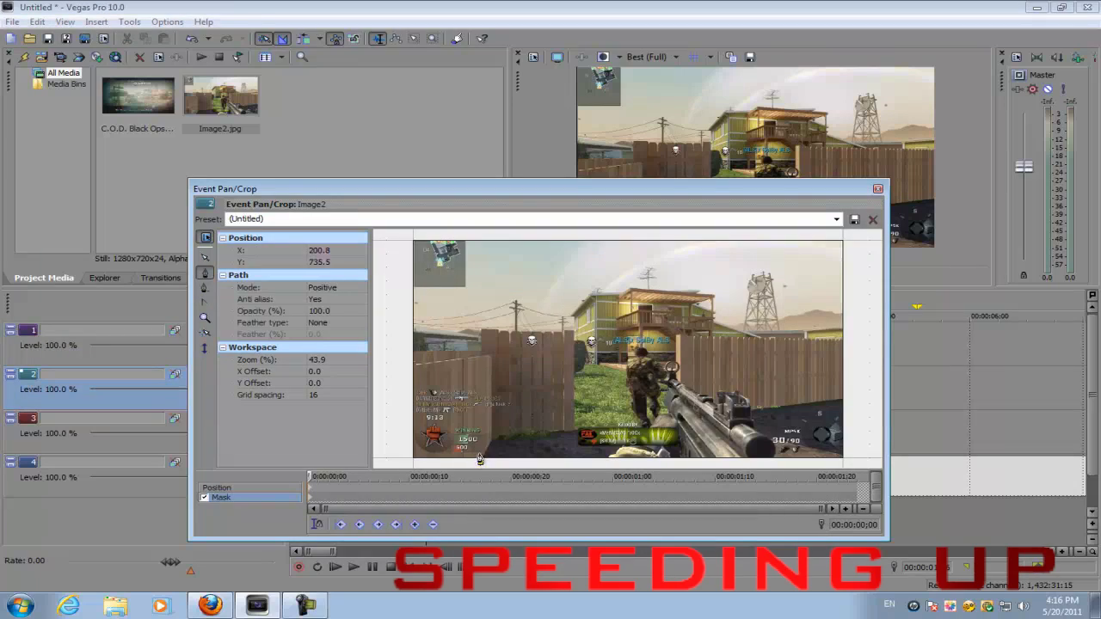
click(574, 427)
click(573, 330)
click(532, 332)
click(482, 330)
click(480, 462)
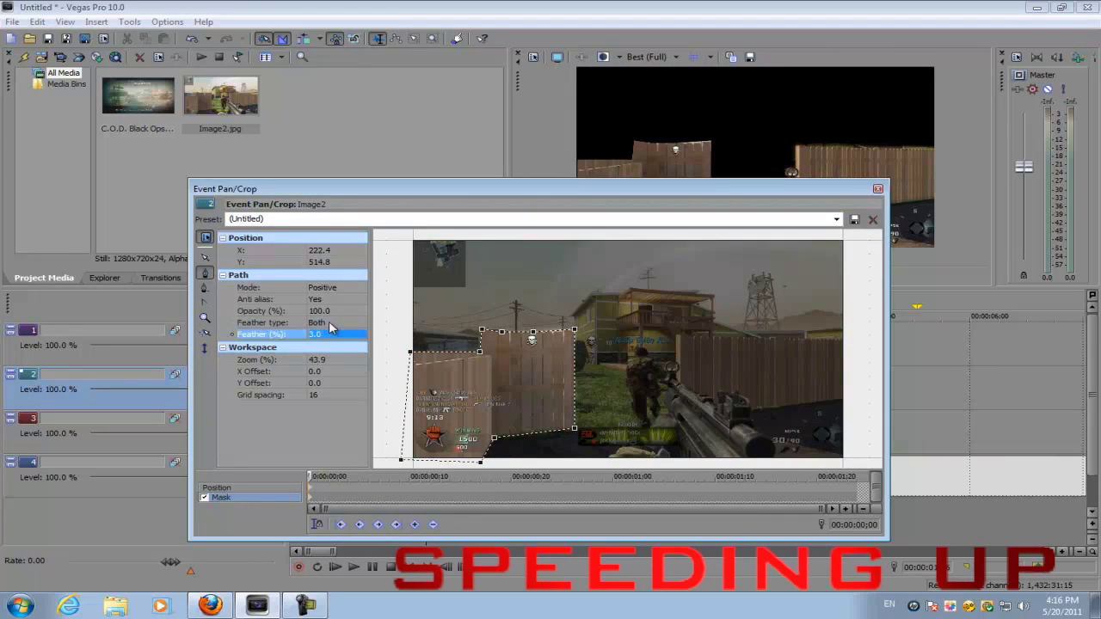
click(877, 188)
Mask the track 1 snapshot around the left fence and top of frame.
click(620, 341)
click(205, 497)
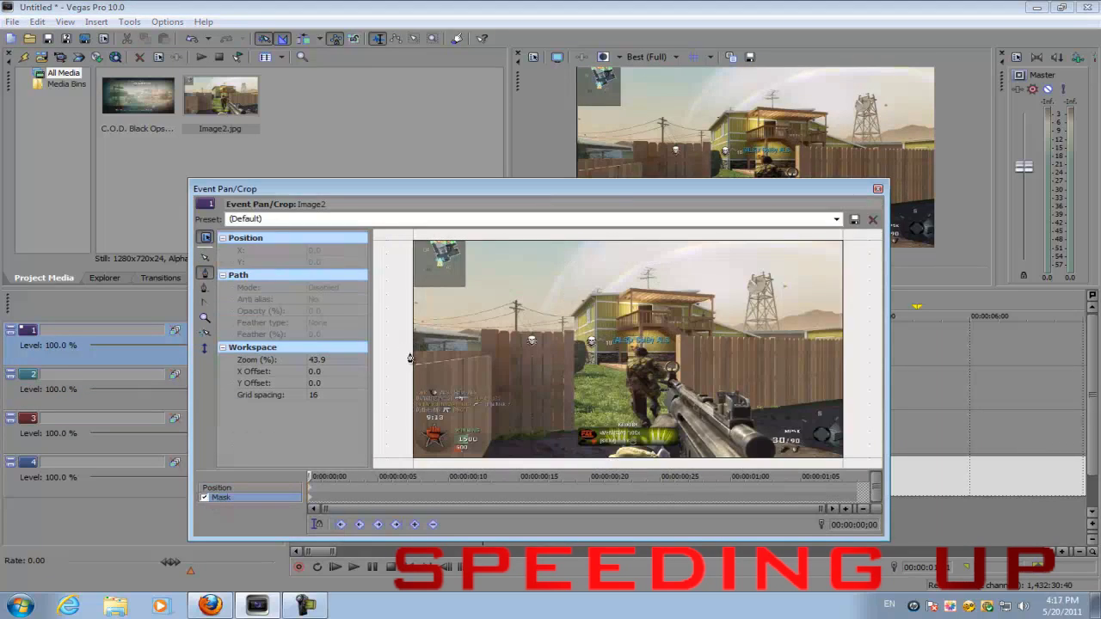
click(409, 351)
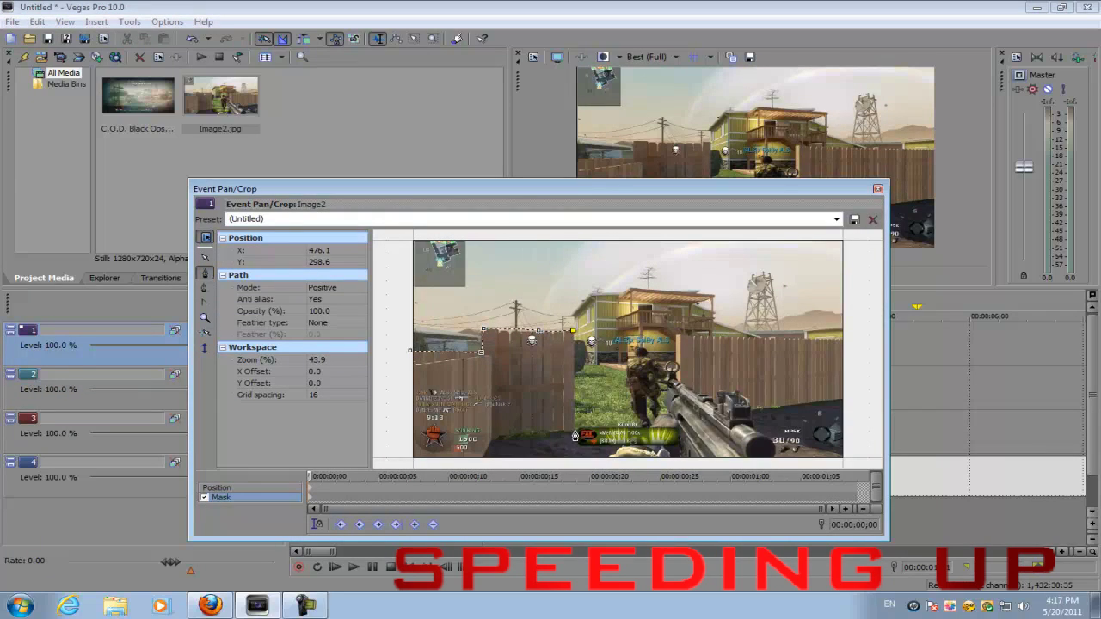
click(578, 427)
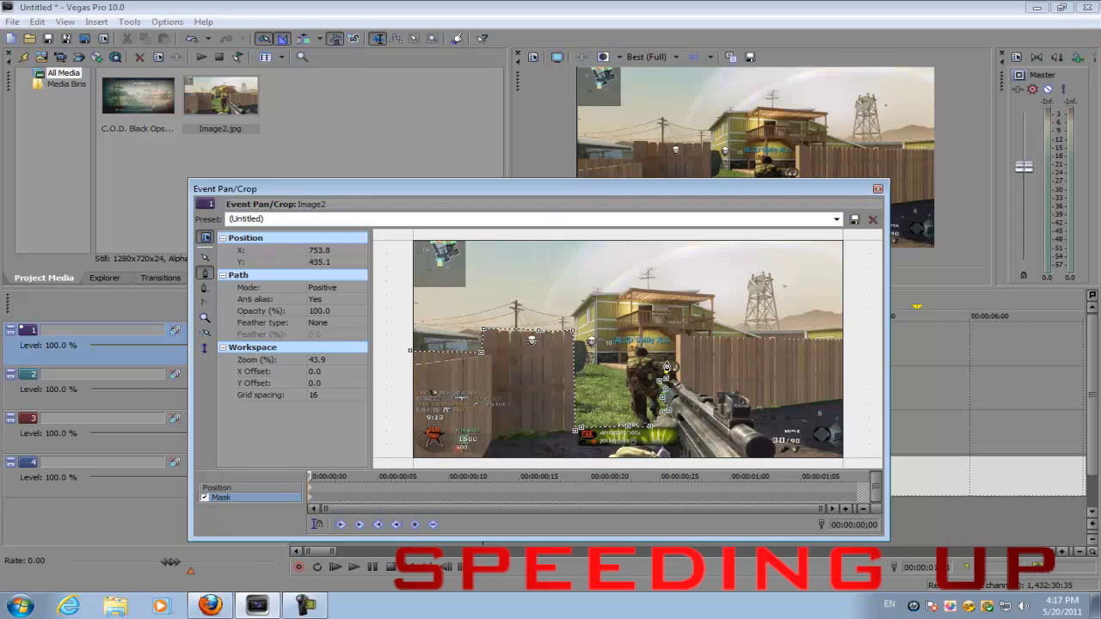
click(725, 340)
click(843, 339)
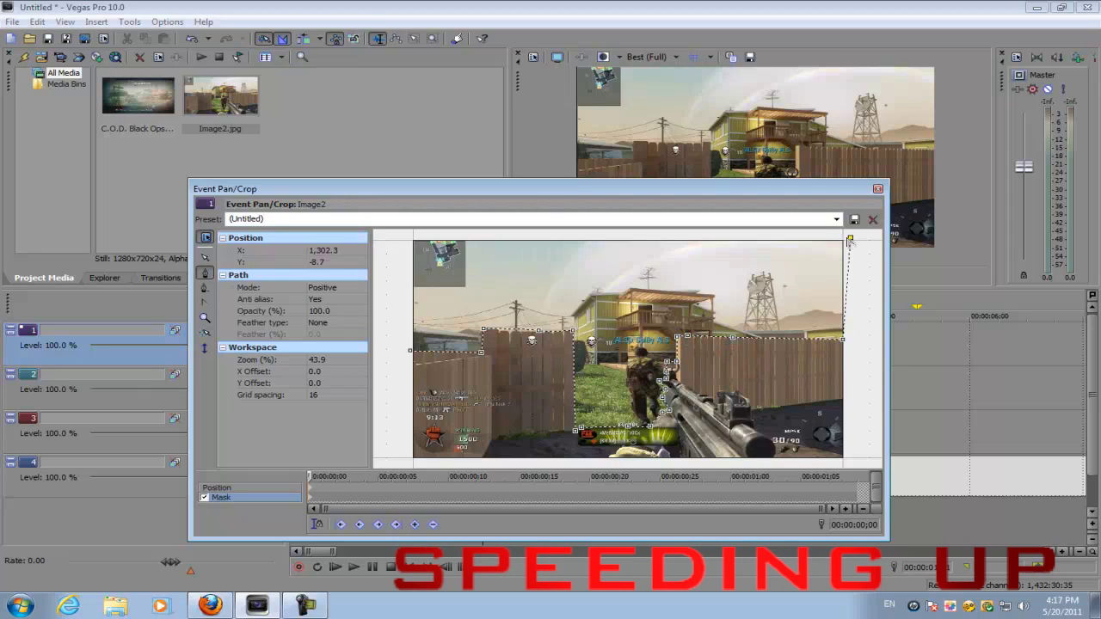
click(849, 237)
click(403, 234)
click(395, 351)
click(409, 351)
Feather the track 1 mask 3% on both sides, then return to track 3.
click(316, 322)
click(326, 334)
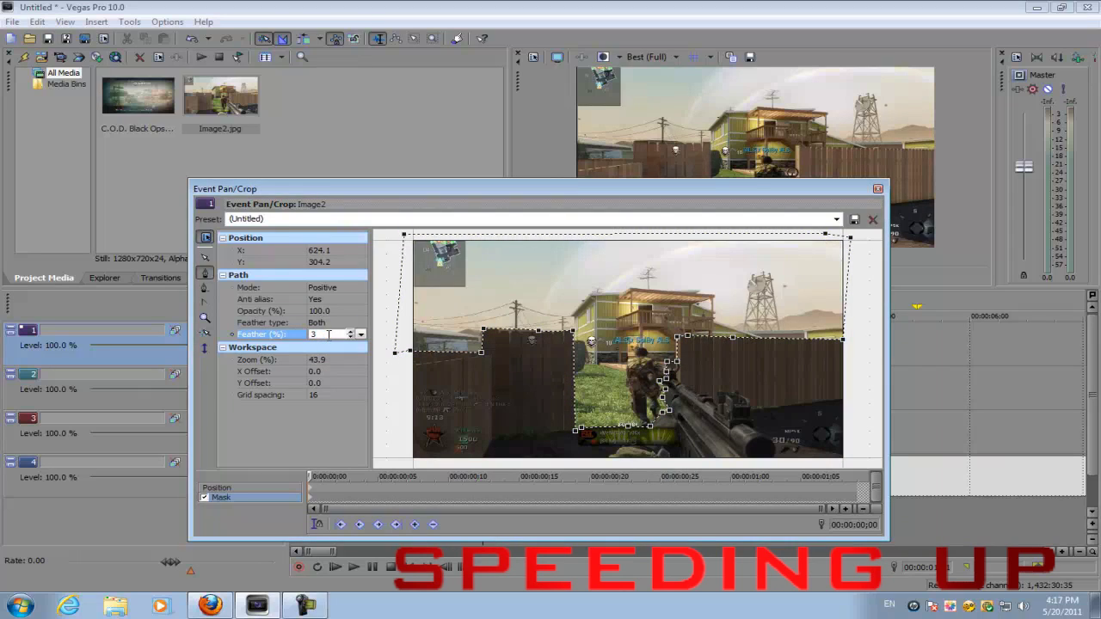
text(3)
key(Return)
click(877, 188)
click(129, 426)
click(652, 57)
Set preview quality to Best (Auto) and loop the first four seconds.
mouse_move(656, 115)
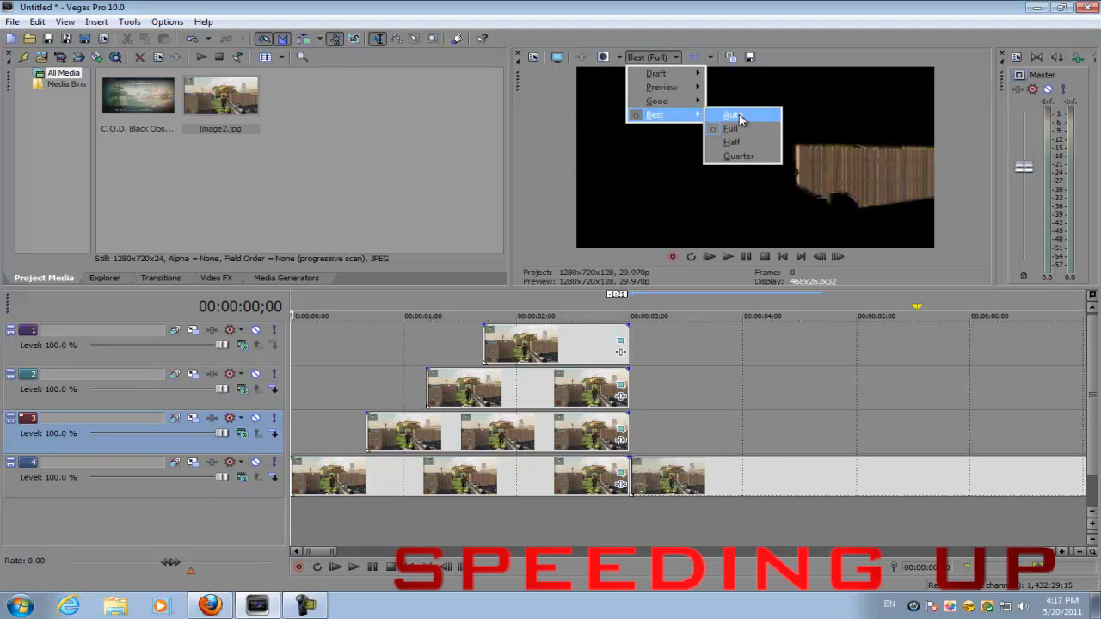
click(735, 117)
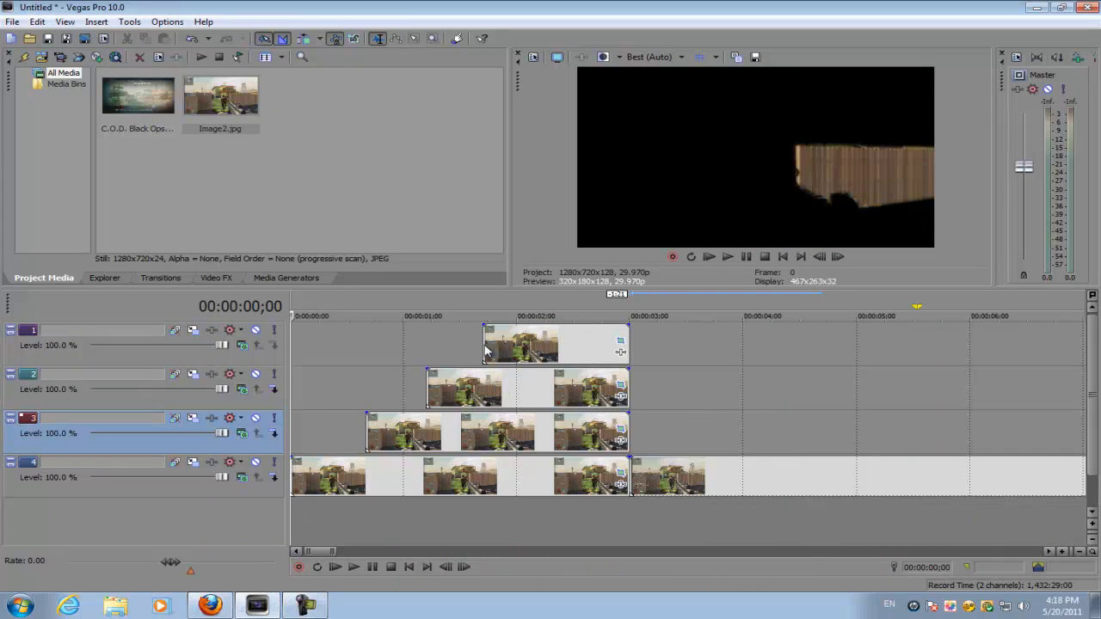
click(365, 409)
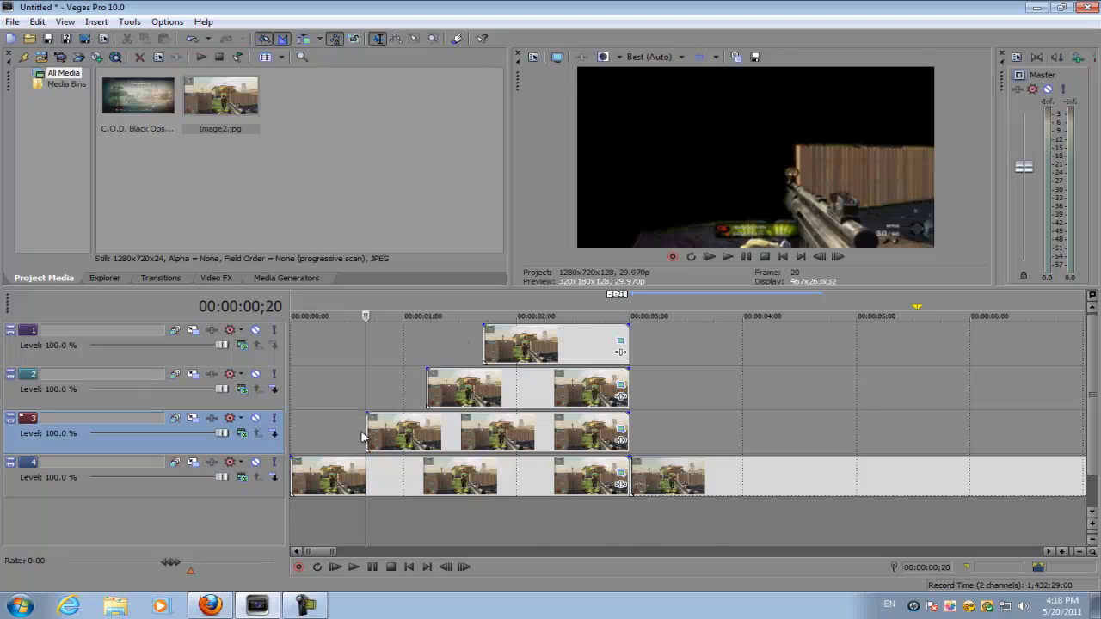
drag(297, 305, 770, 307)
Play the looped section to check the masked pieces, then stop.
key(space)
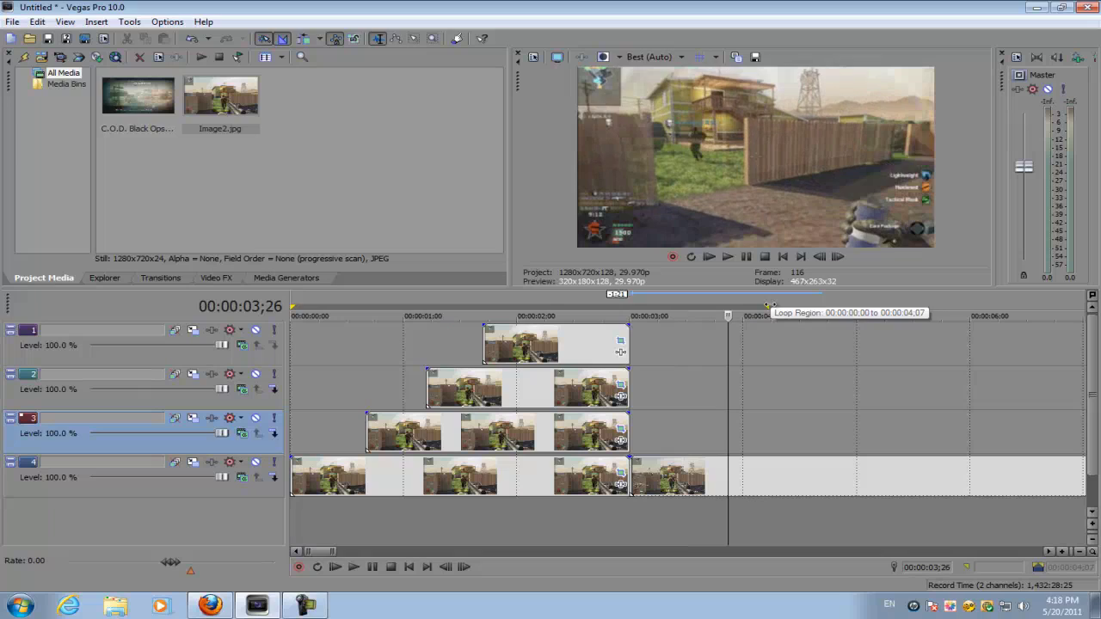
key(space)
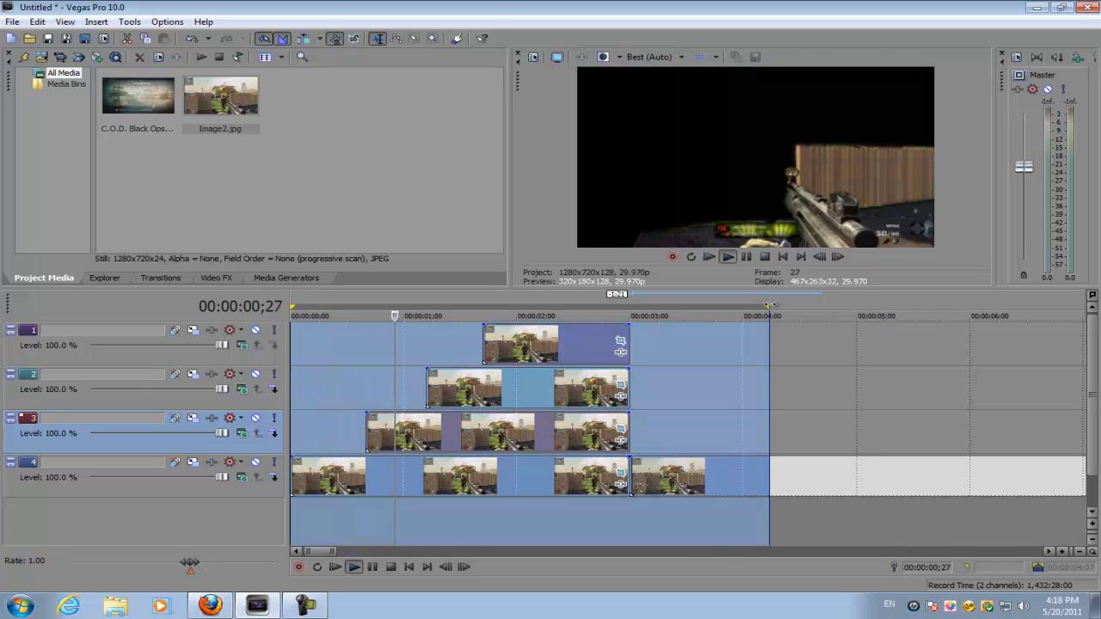
key(space)
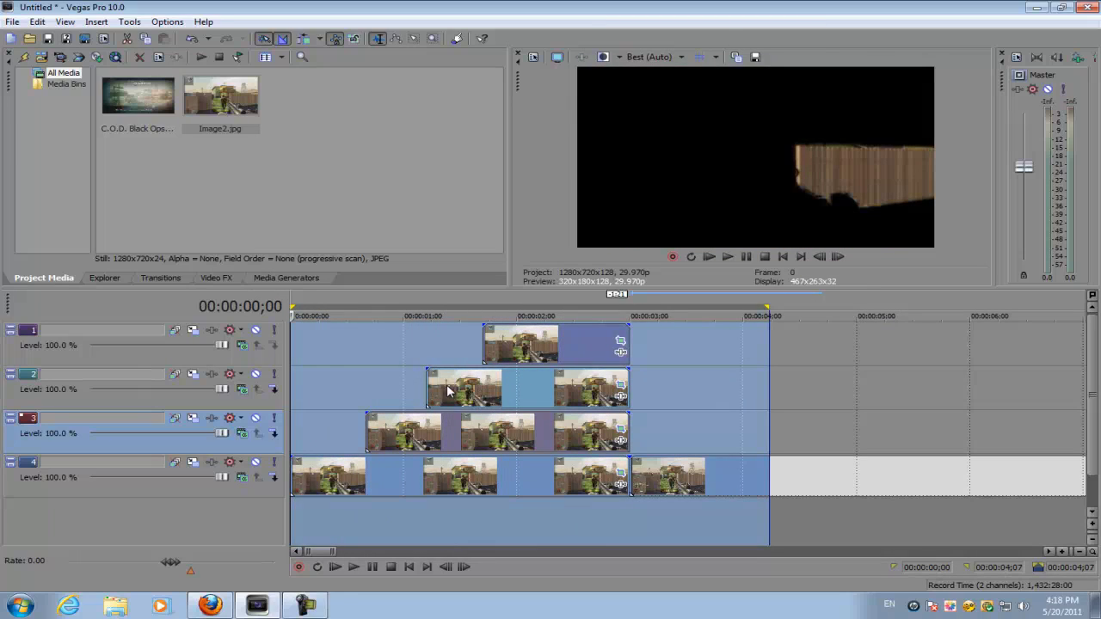
click(426, 386)
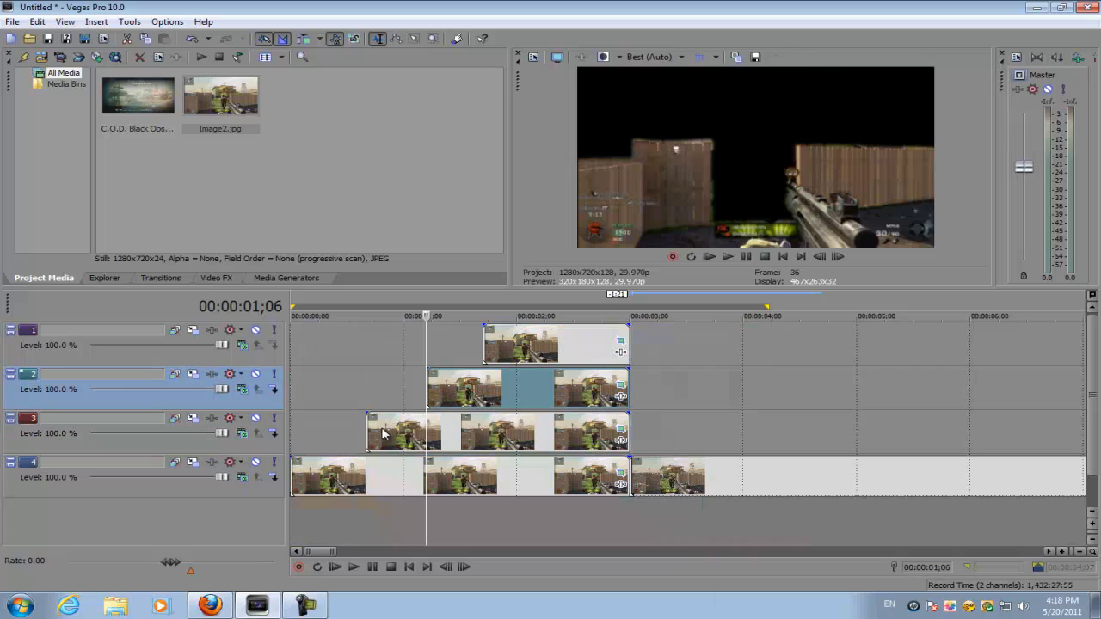
click(367, 429)
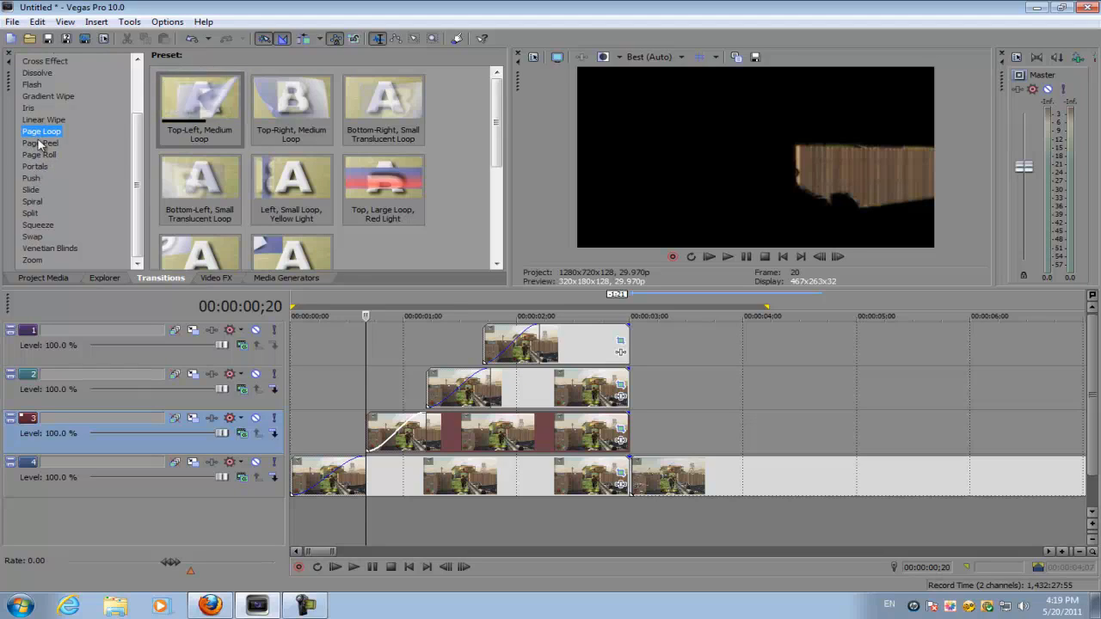
Apply Push Up, Push Left, Push Down and another Push preset to each track's first snapshot.
click(31, 178)
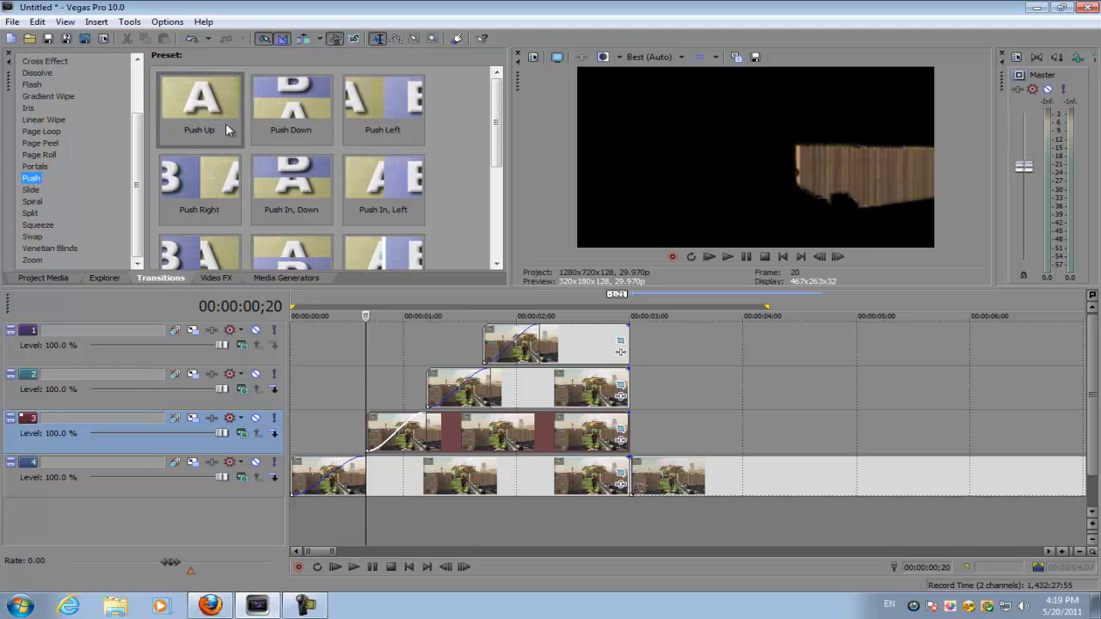
drag(199, 107, 336, 479)
click(463, 199)
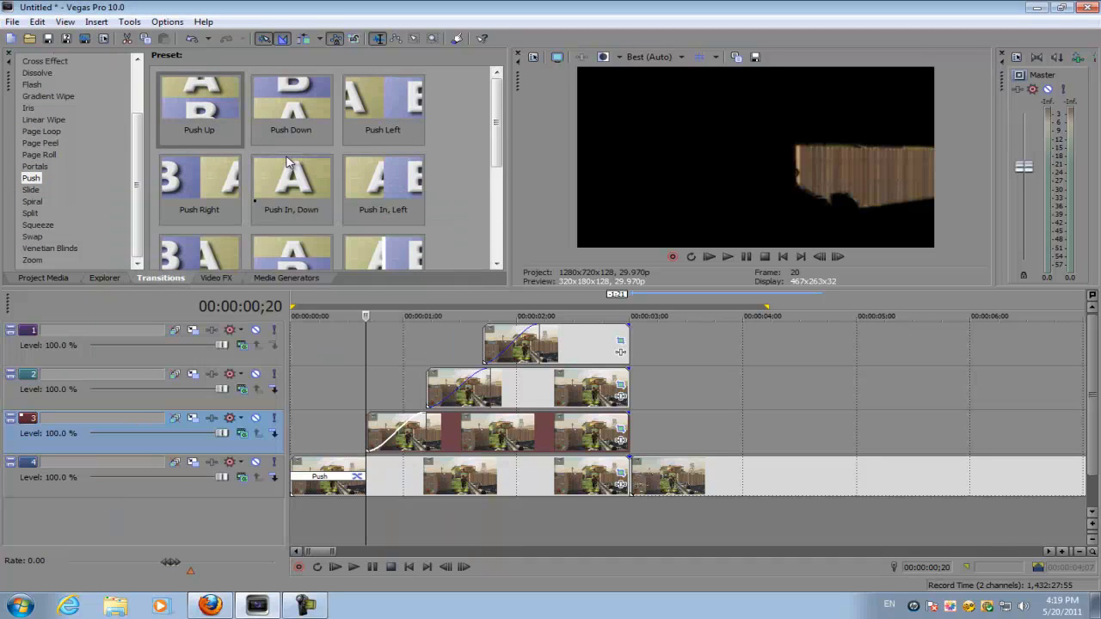
drag(292, 172, 400, 430)
click(462, 199)
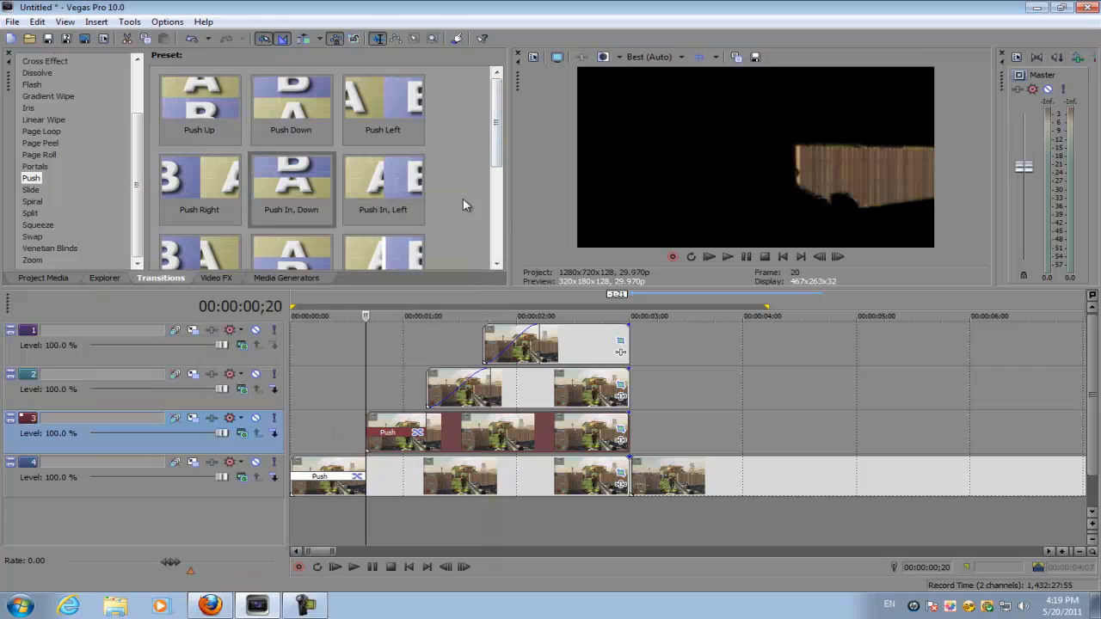
drag(383, 108, 464, 385)
click(462, 199)
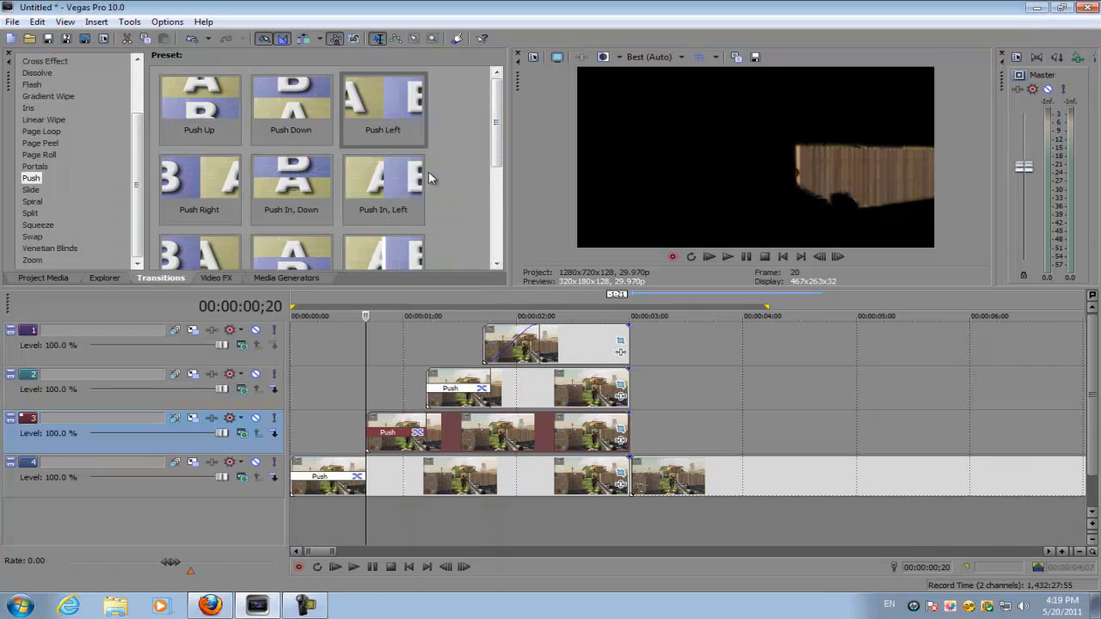
drag(291, 107, 509, 355)
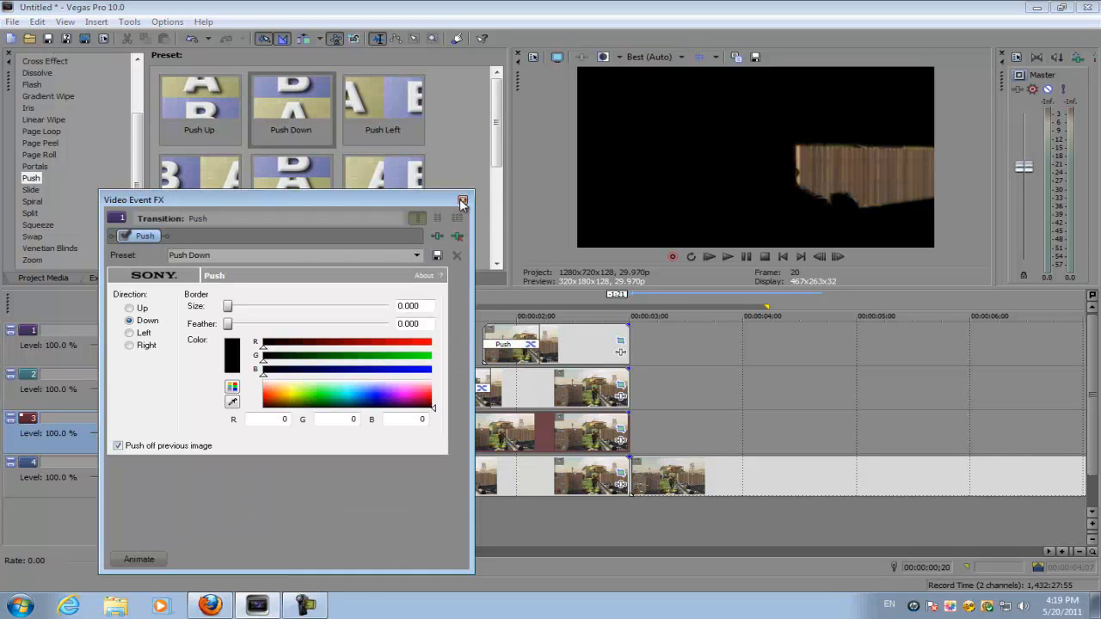
click(463, 200)
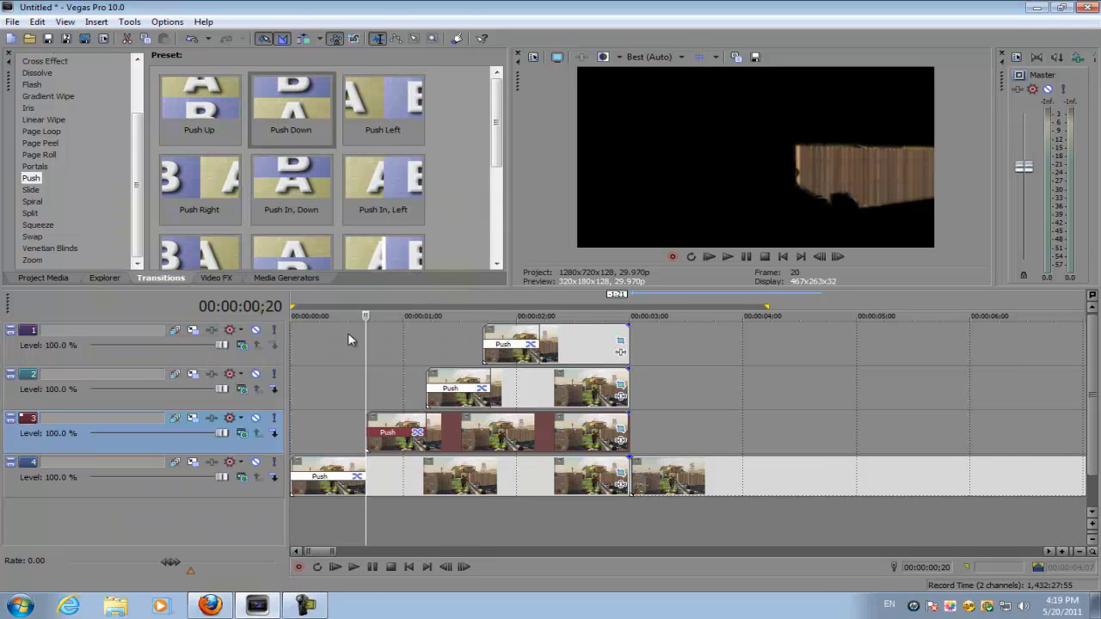
Set preview quality to Preview (Auto).
click(658, 55)
mouse_move(662, 95)
click(739, 86)
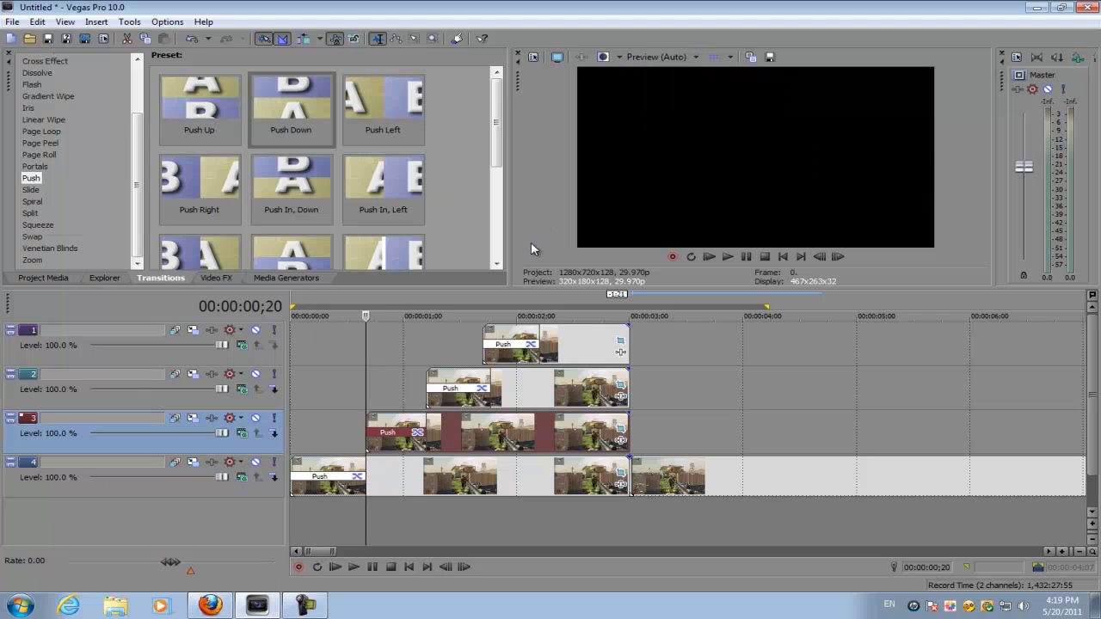
key(space)
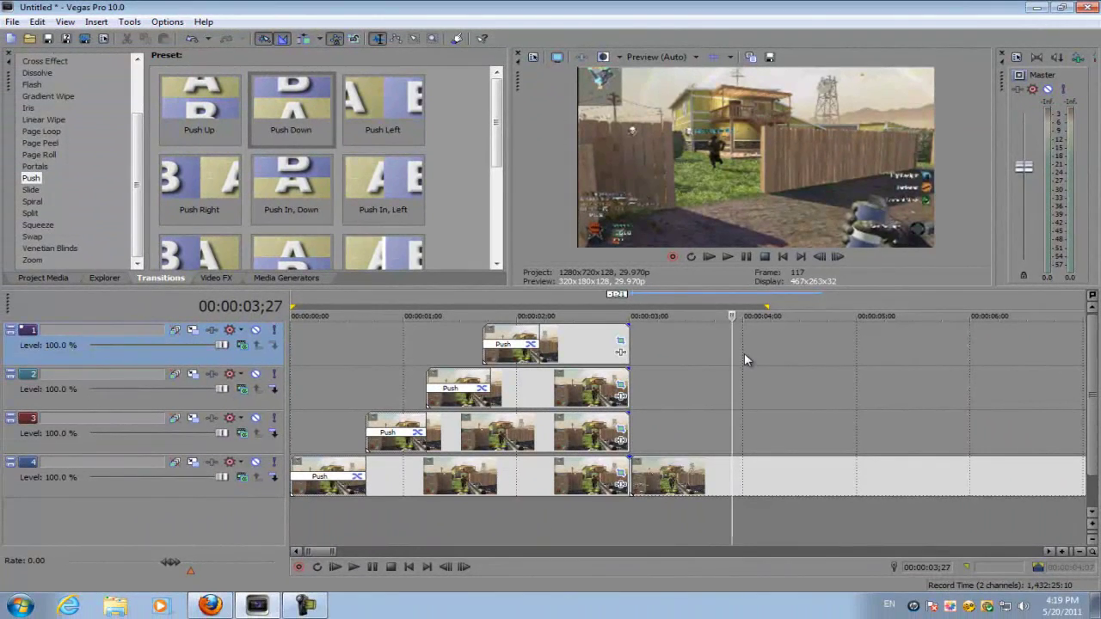
click(744, 352)
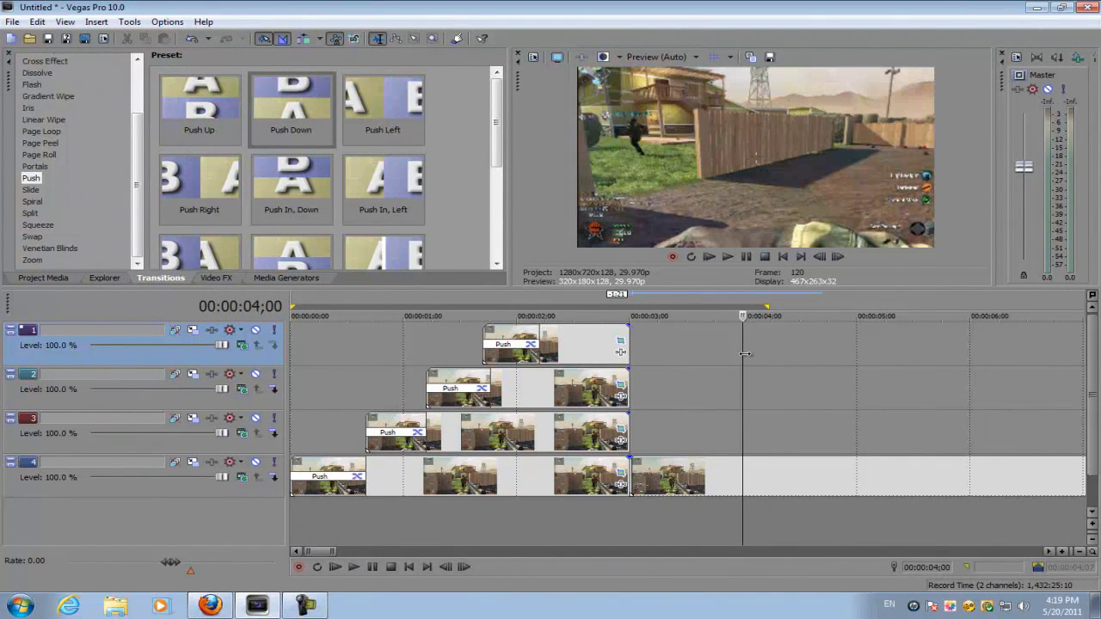
scroll(744, 355, down, 1)
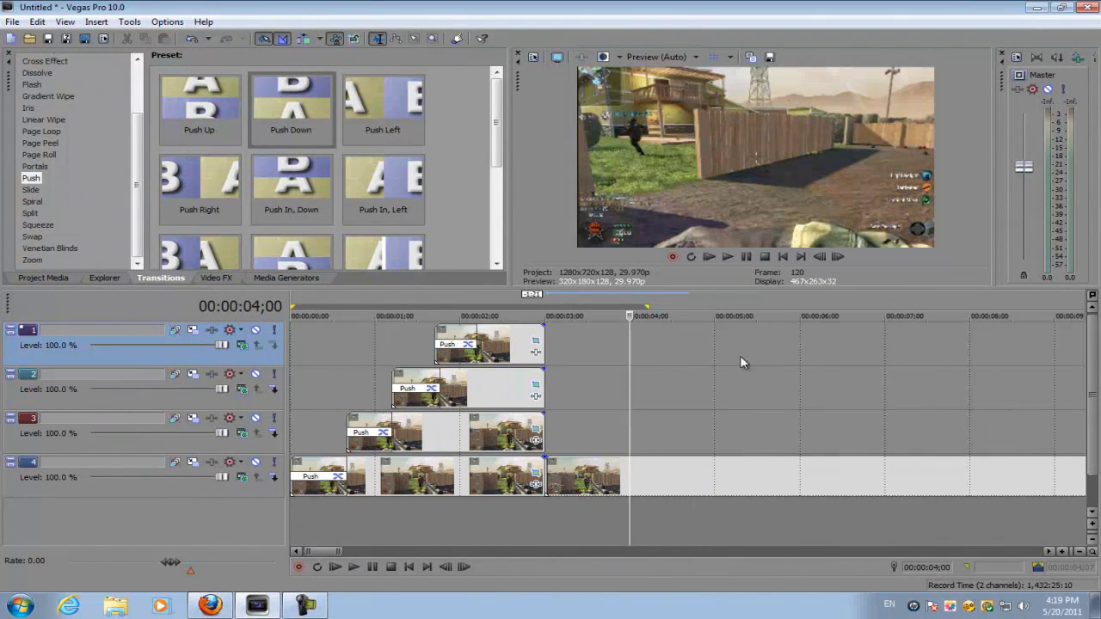